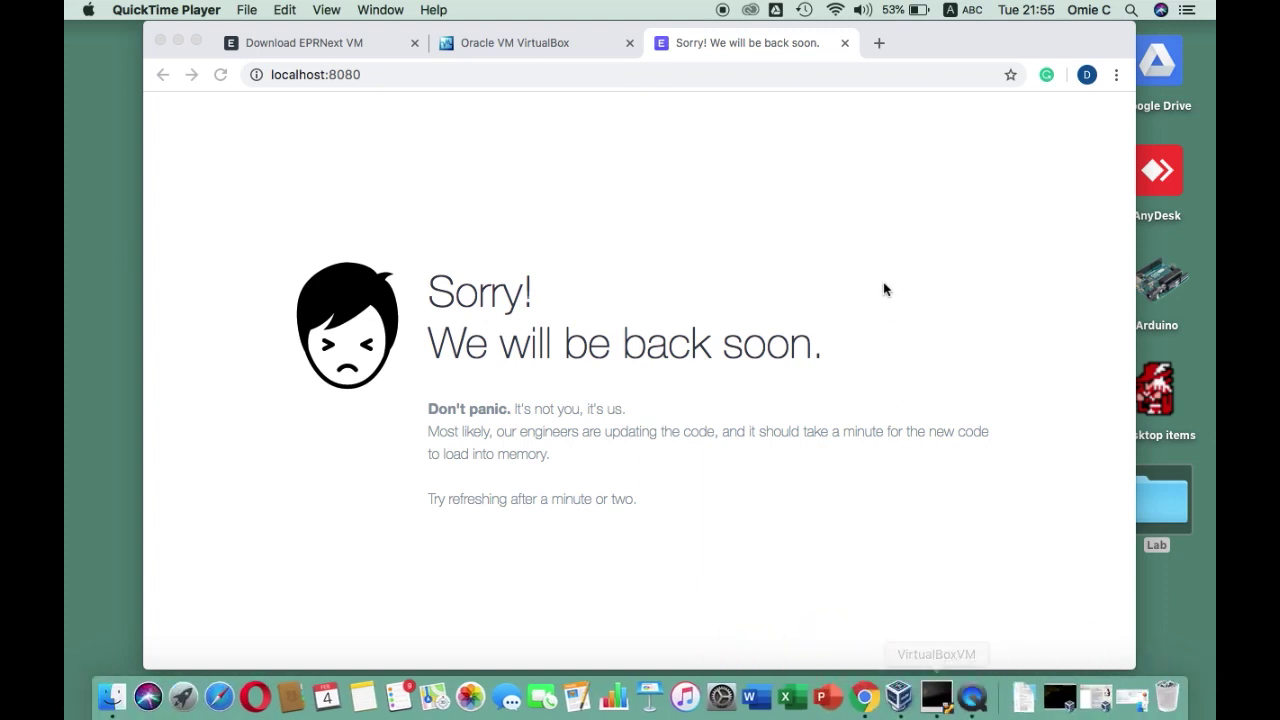
Bring up the VirtualBox VM and reload localhost:8080 so the ERPNext login page appears
{"action": "left_click", "coordinate": [937, 708]}
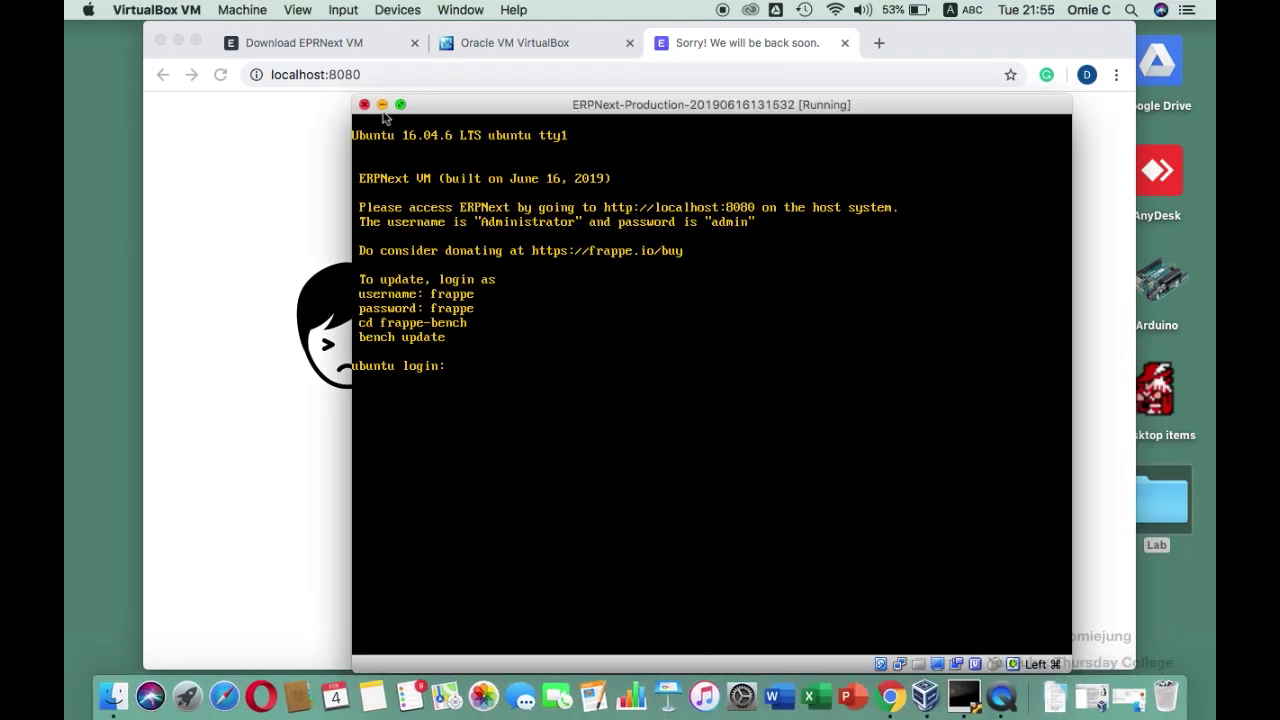
{"action": "left_click", "coordinate": [288, 163]}
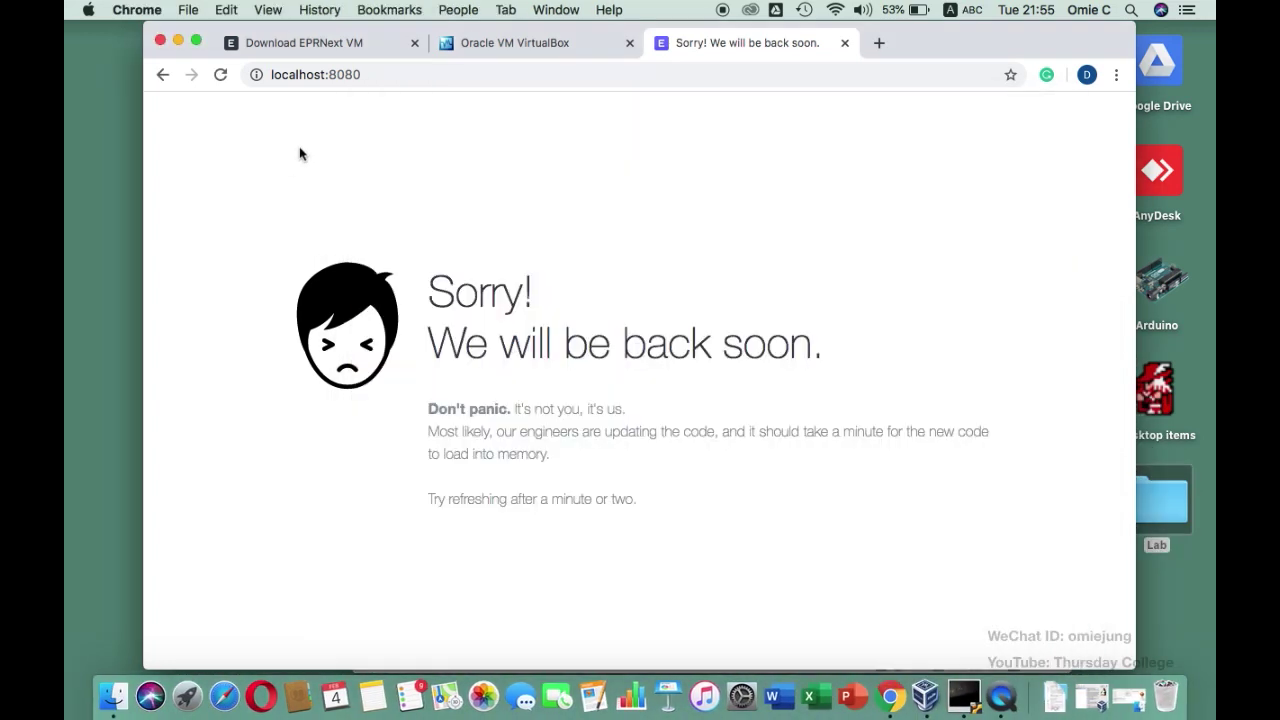
{"action": "left_click", "coordinate": [390, 75]}
{"action": "key", "text": "Return"}
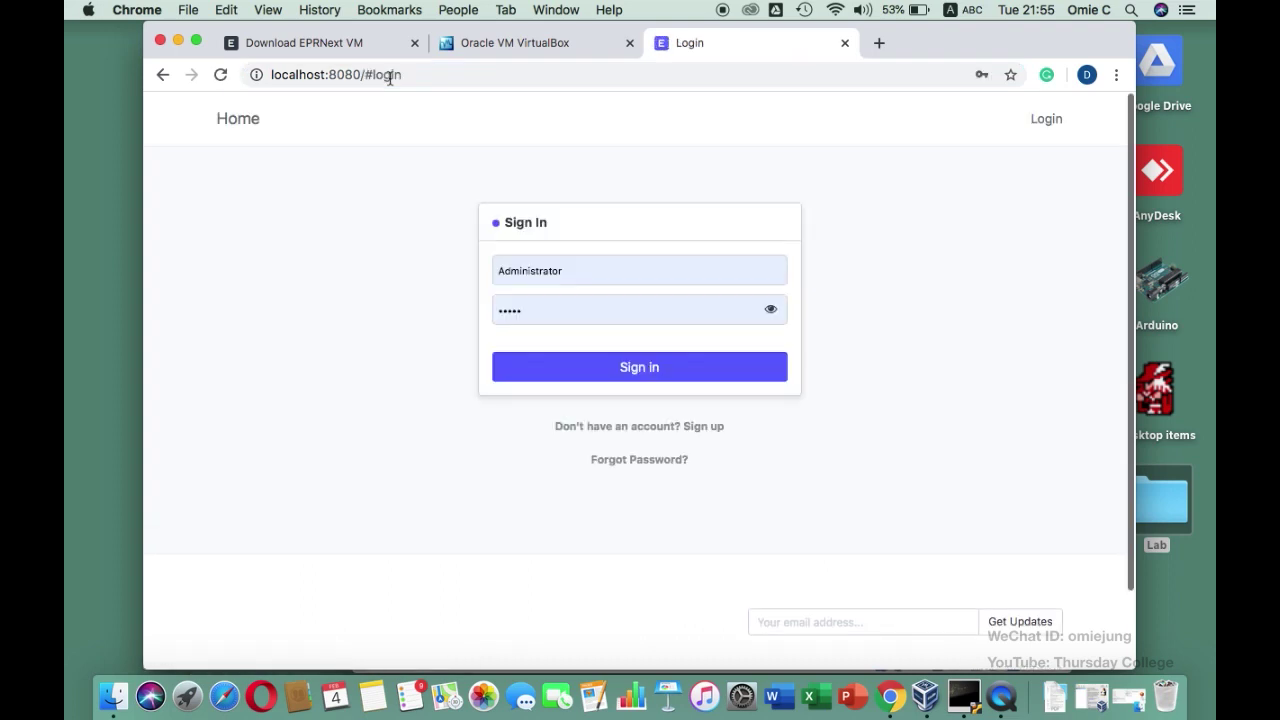
Check the login details in the VM console, then sign in to ERPNext as Administrator
{"action": "left_click", "coordinate": [953, 697]}
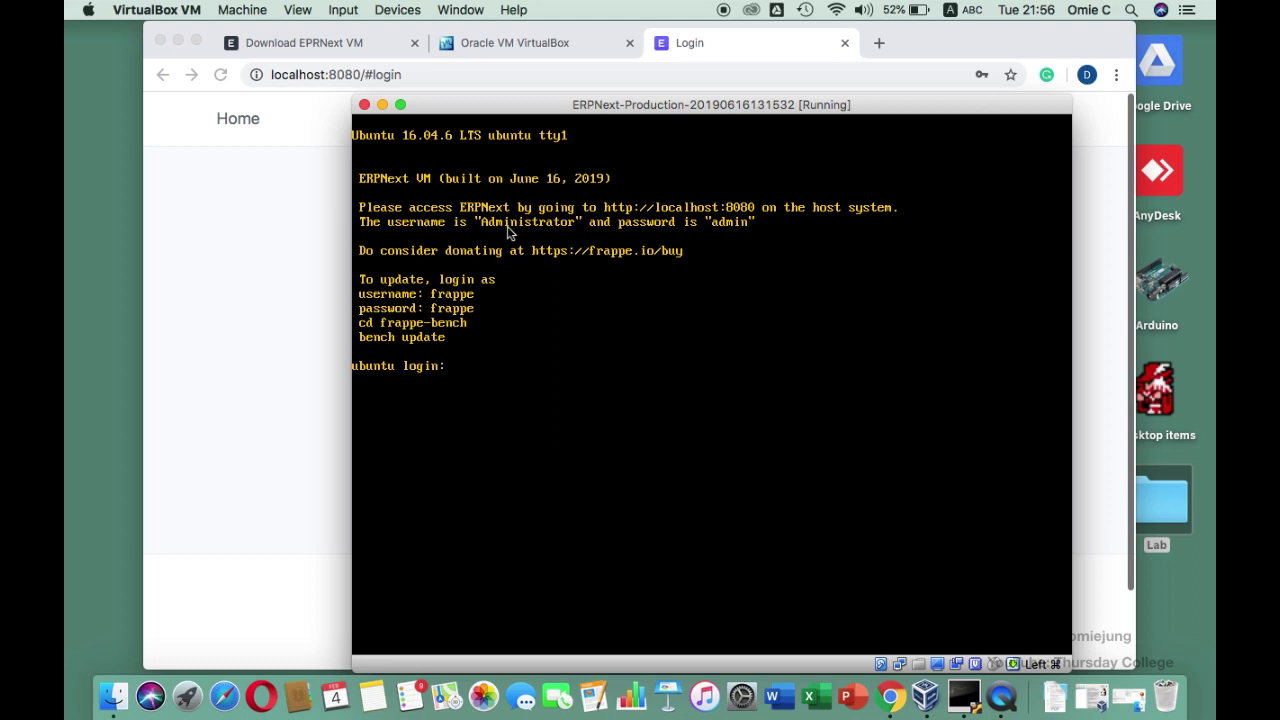
{"action": "left_click", "coordinate": [252, 268]}
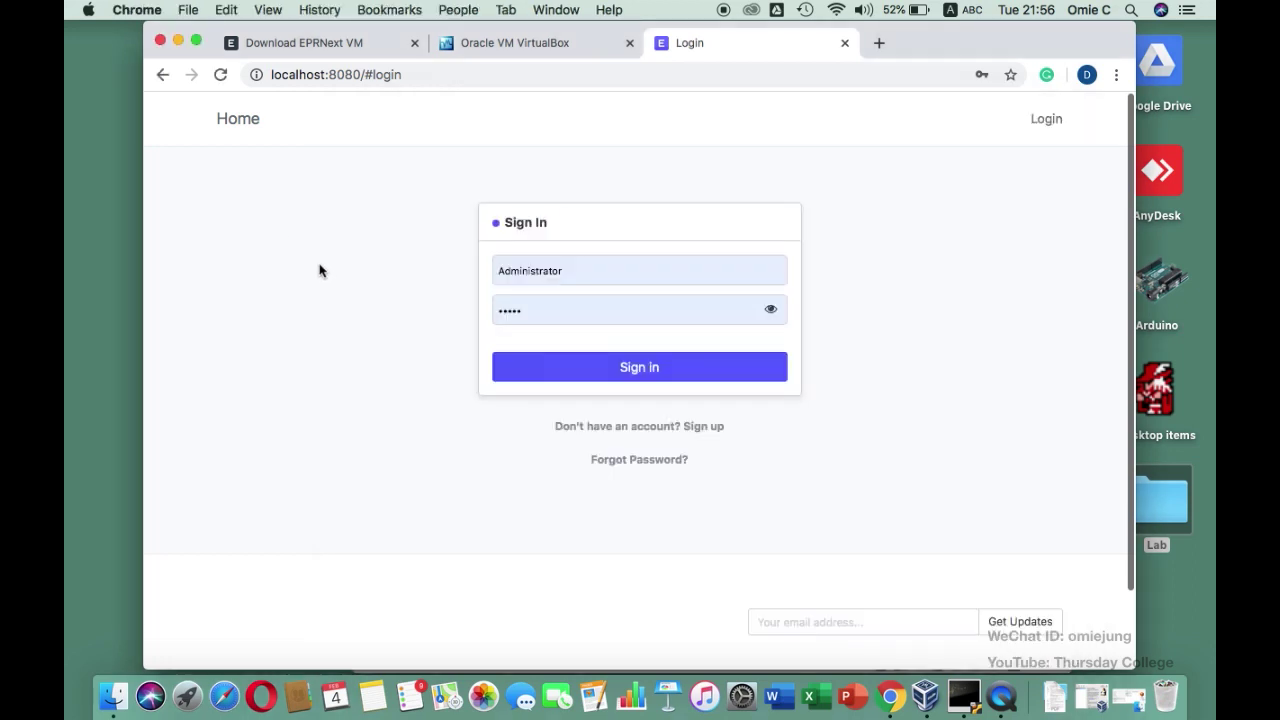
{"action": "left_click", "coordinate": [586, 370]}
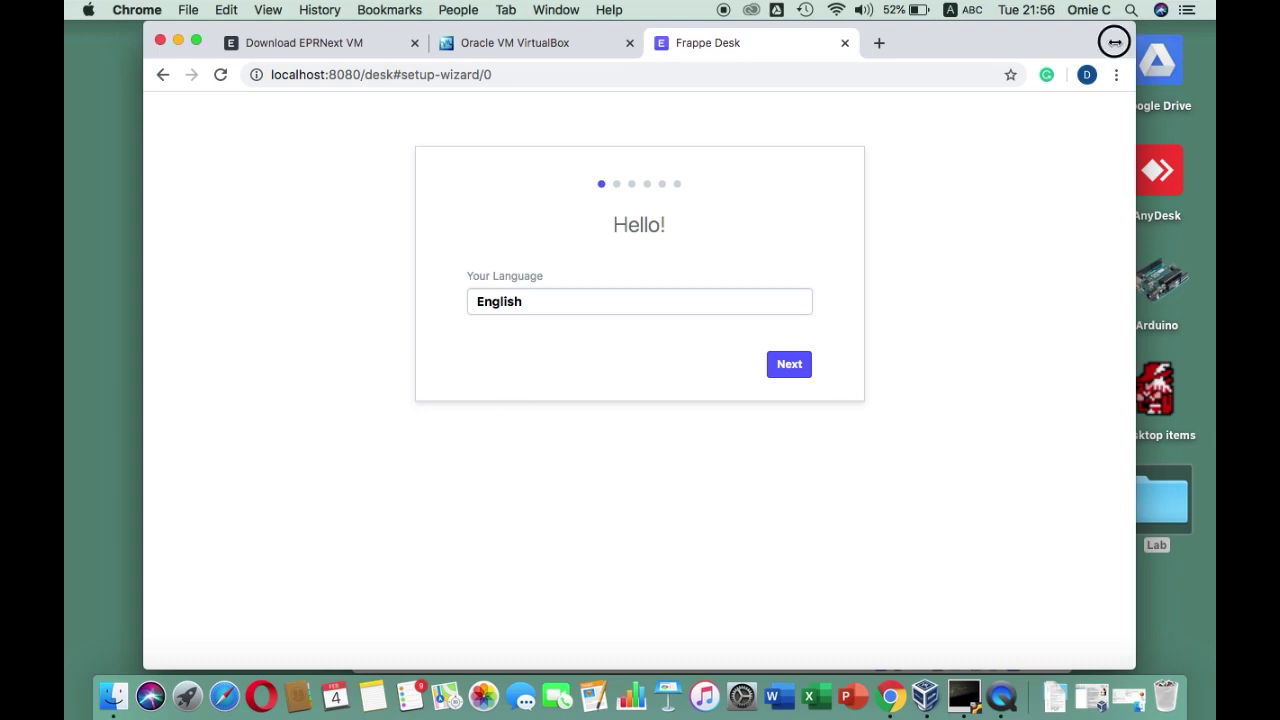
Narrow the browser and preview MSME_Logo.png from the desktop Lab folder
{"action": "left_click_drag", "start_coordinate": [1135, 40], "coordinate": [905, 72]}
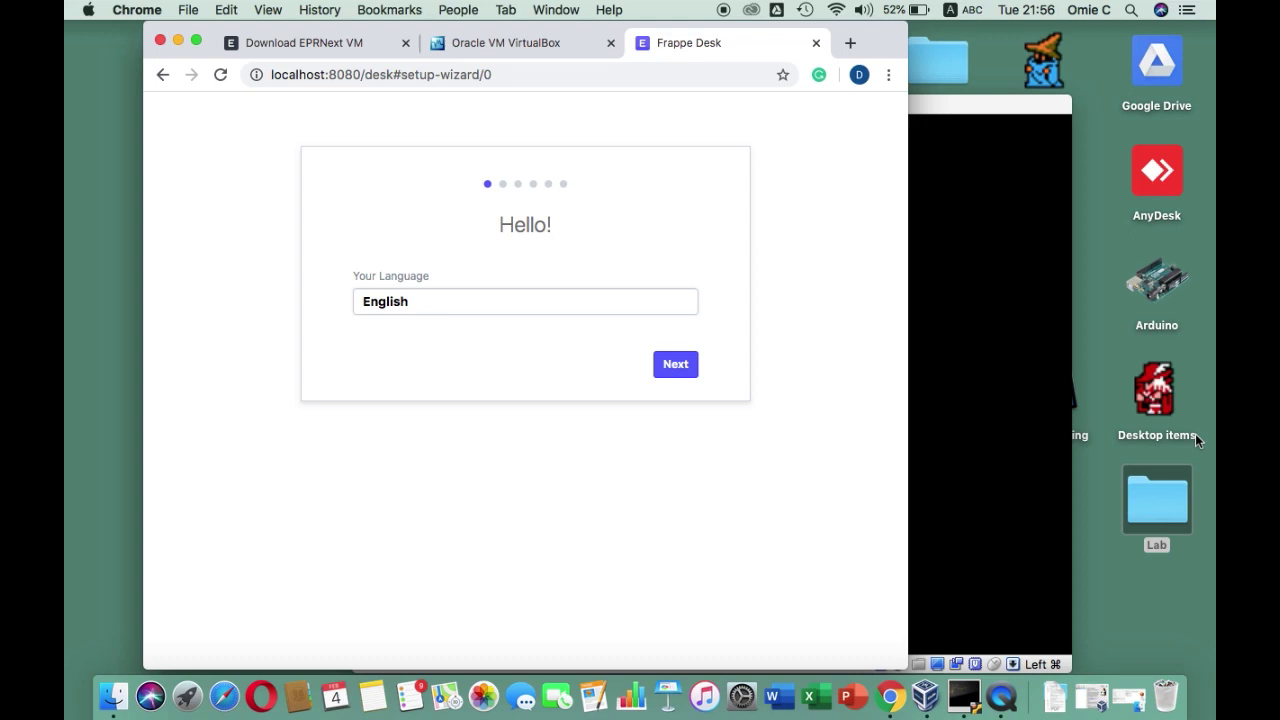
{"action": "double_click", "coordinate": [1156, 500]}
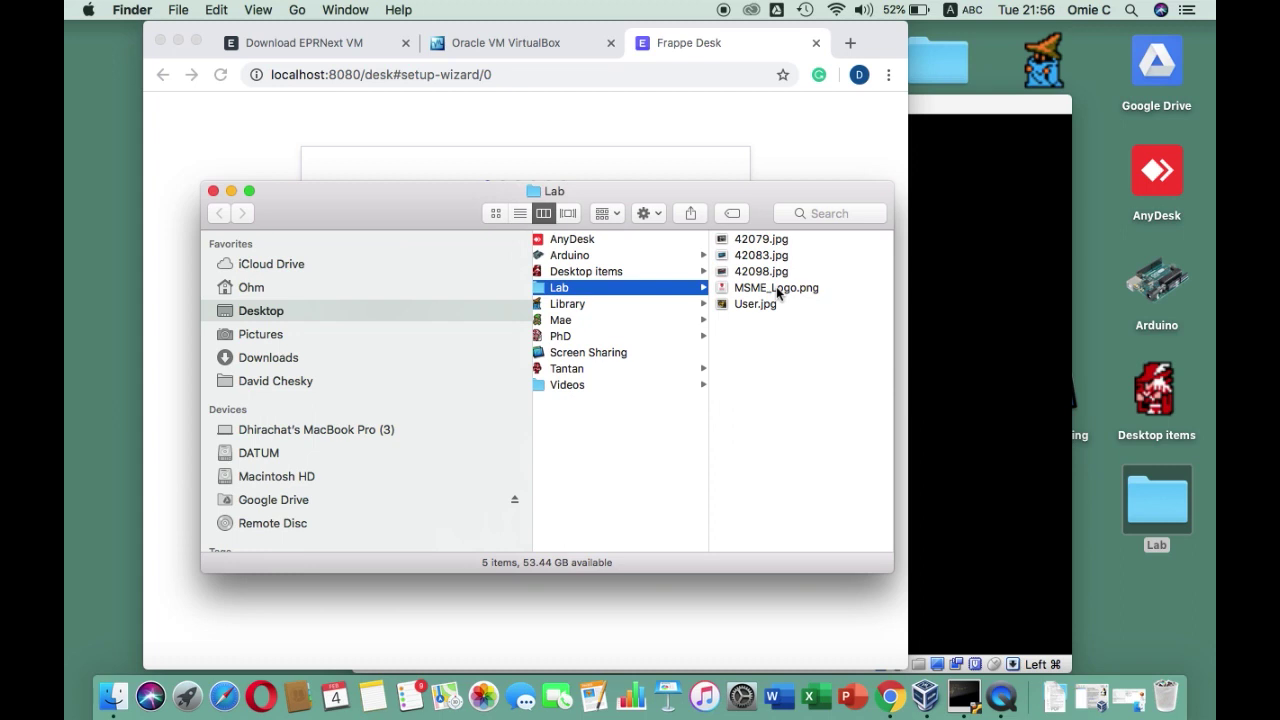
{"action": "left_click", "coordinate": [776, 287]}
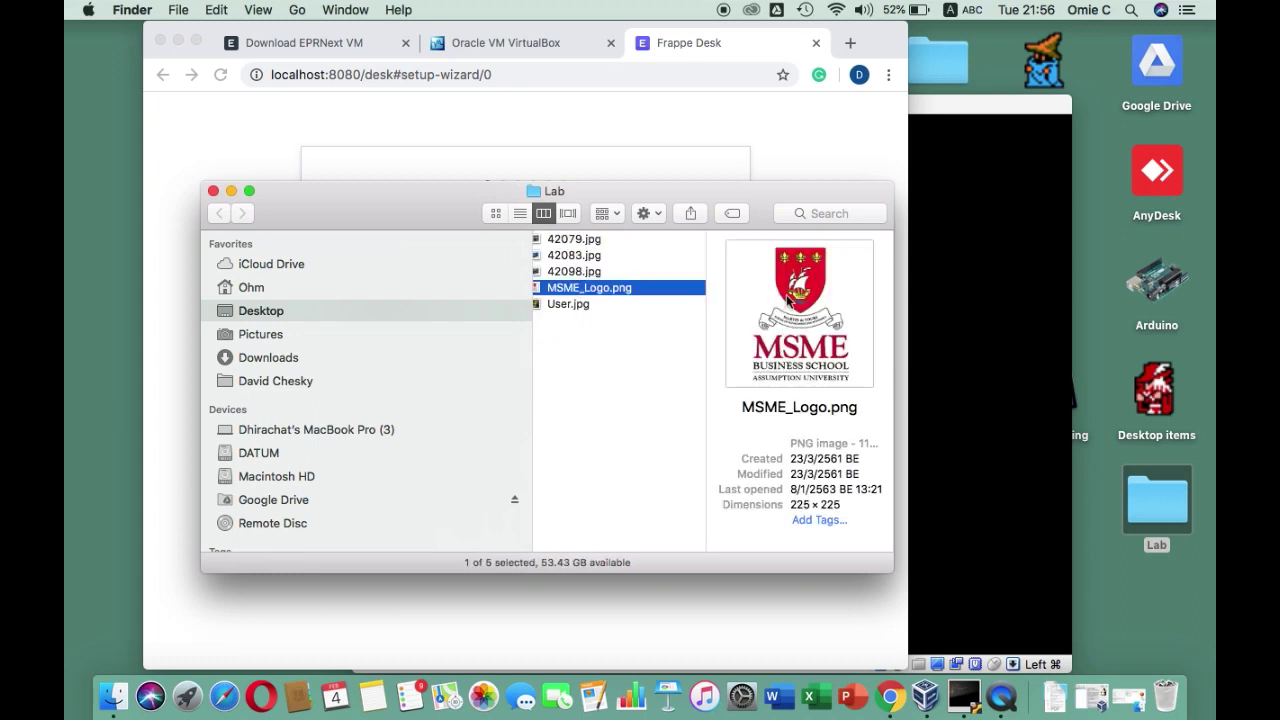
{"action": "left_click_drag", "start_coordinate": [769, 195], "coordinate": [633, 133]}
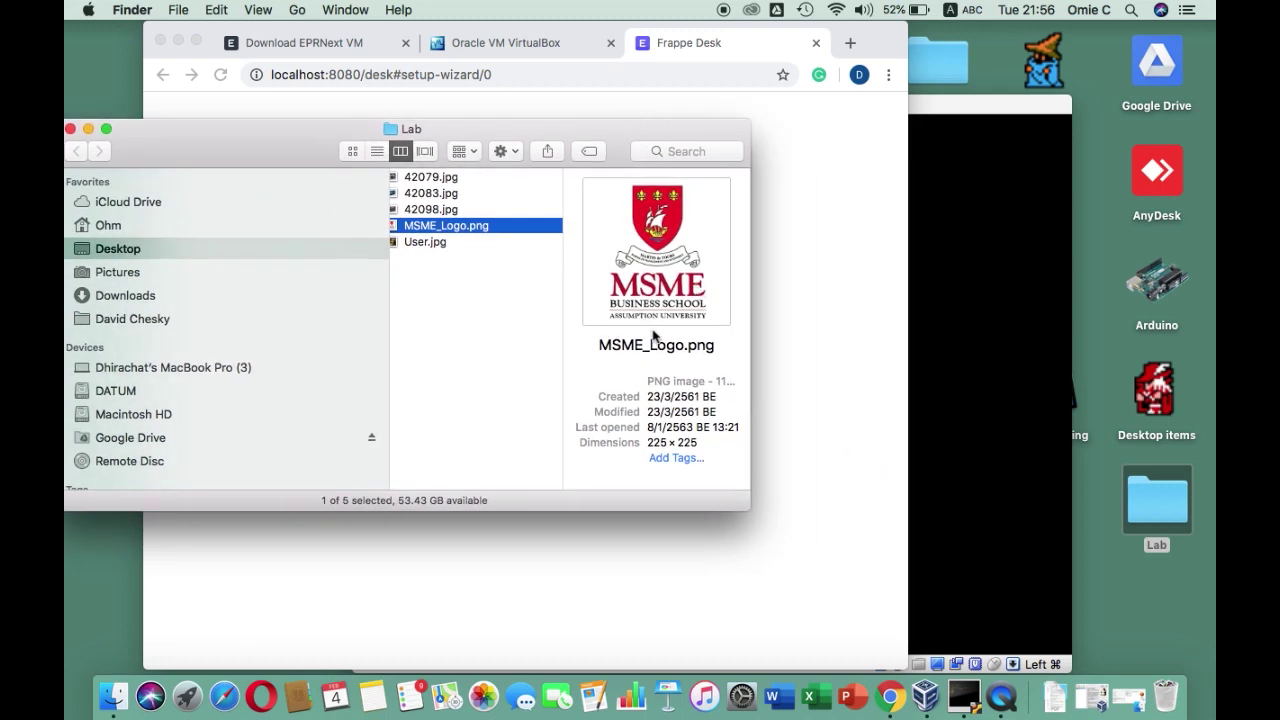
{"action": "double_click", "coordinate": [490, 230]}
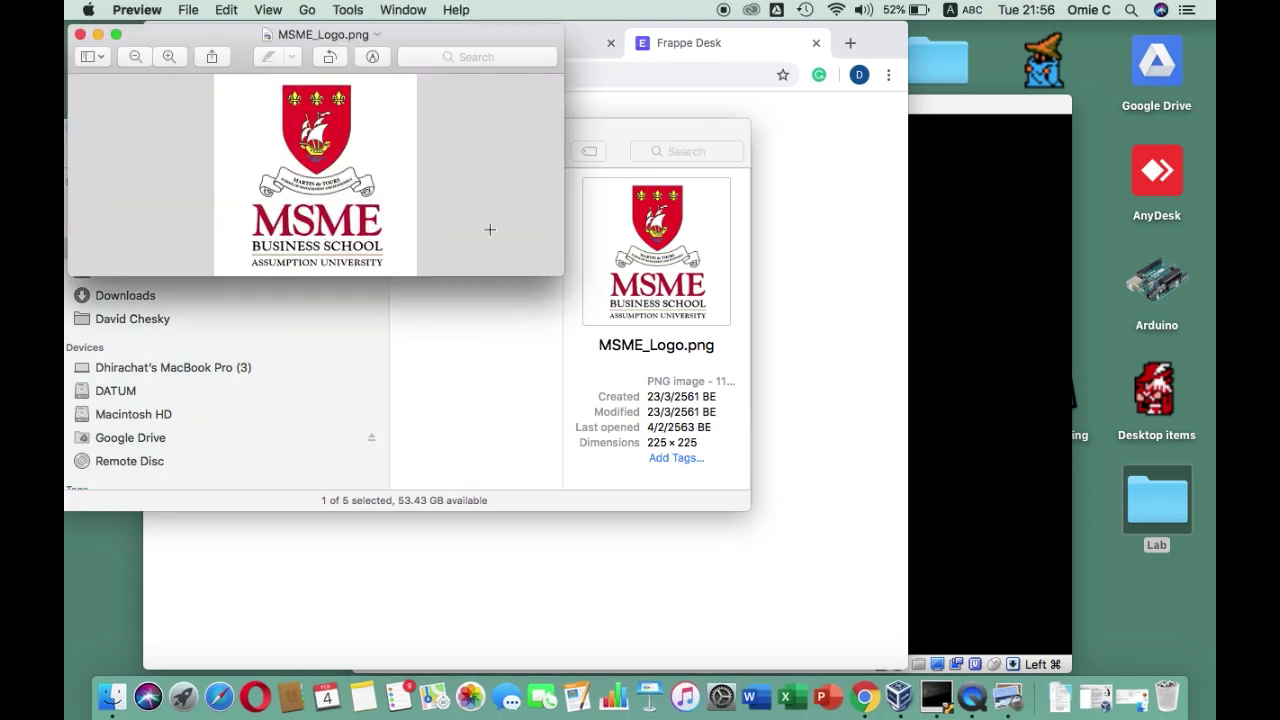
{"action": "left_click", "coordinate": [82, 36]}
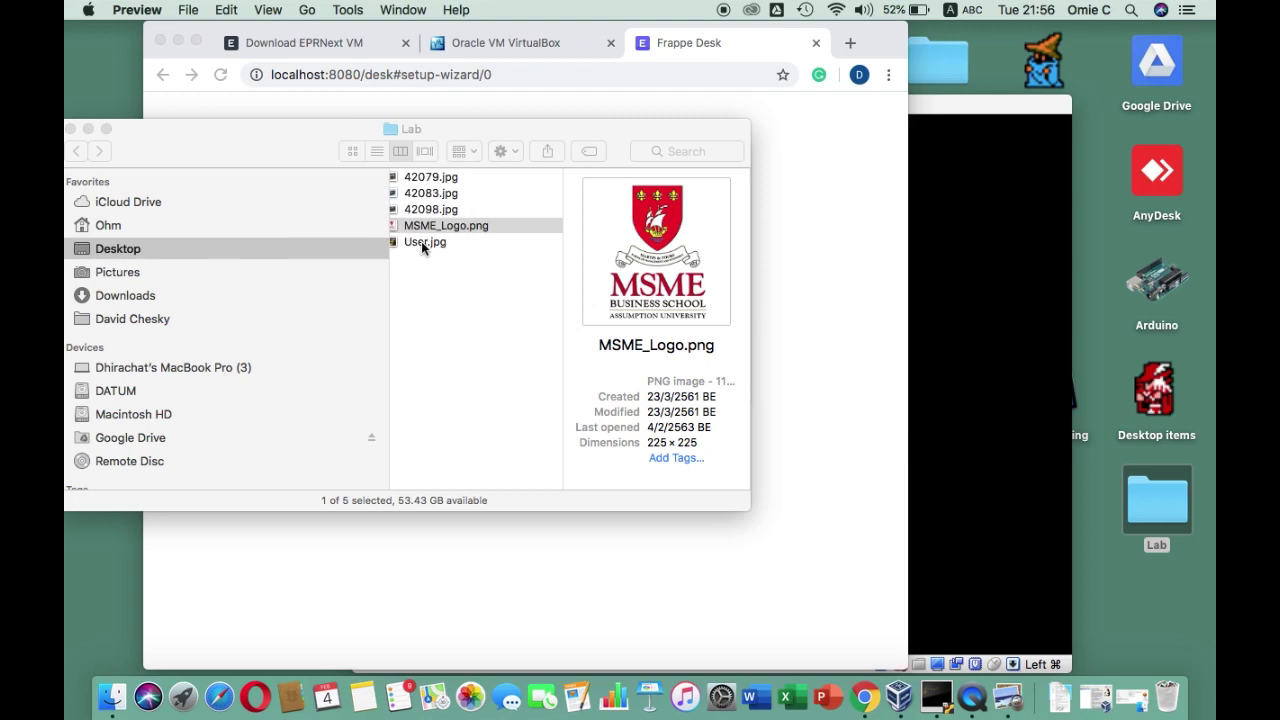
Preview User.jpg, then close the Lab folder window
{"action": "double_click", "coordinate": [421, 241]}
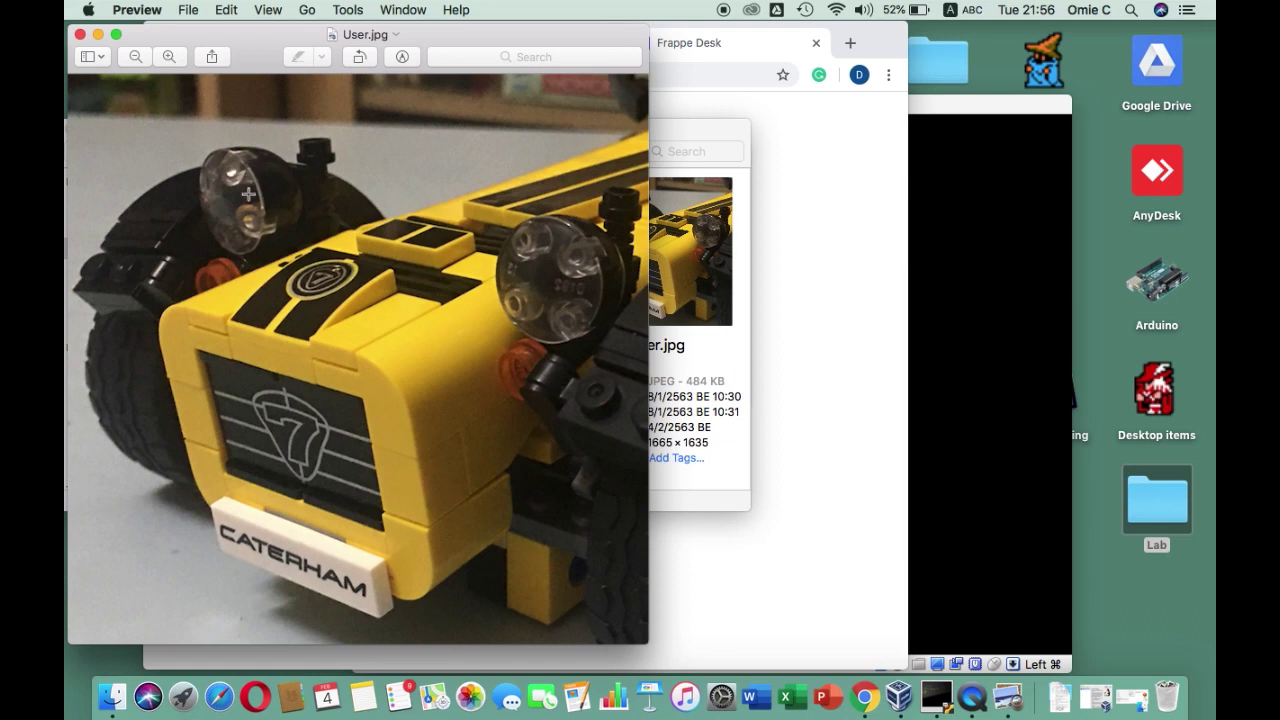
{"action": "left_click", "coordinate": [82, 35]}
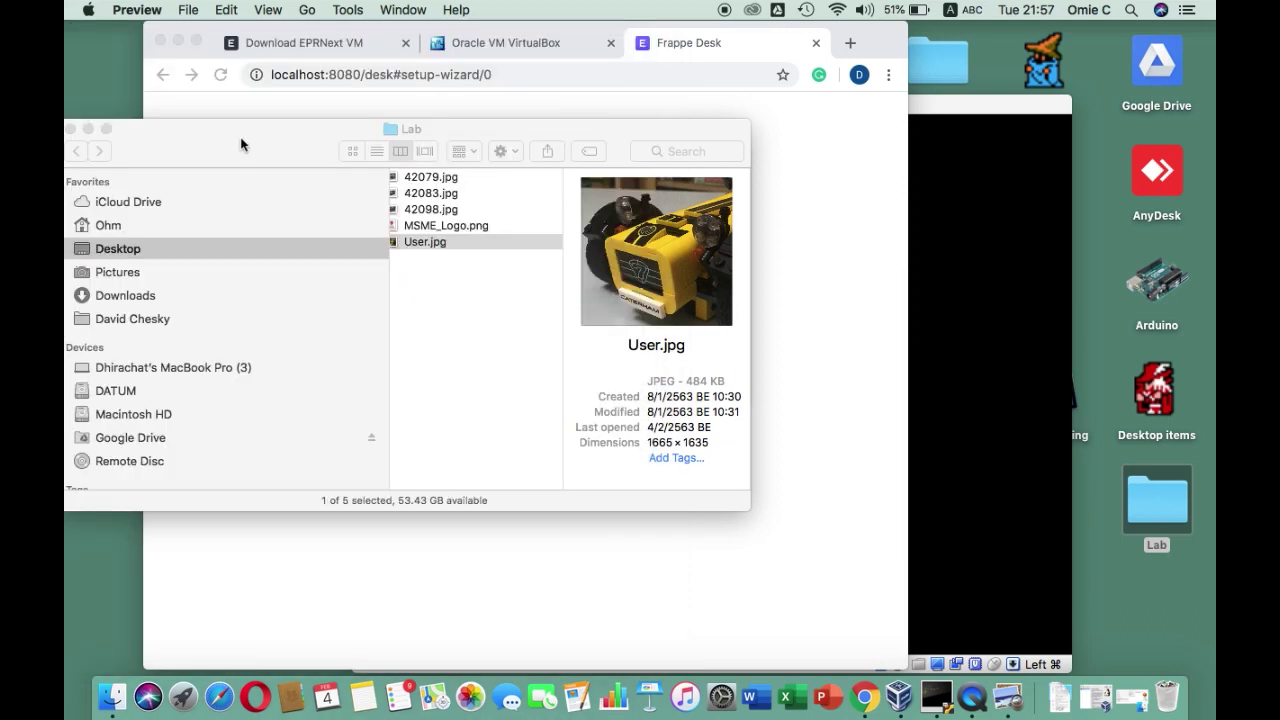
{"action": "mouse_move", "coordinate": [237, 155]}
{"action": "left_mouse_down"}
{"action": "mouse_move", "coordinate": [598, 165]}
{"action": "mouse_move", "coordinate": [564, 180]}
{"action": "left_mouse_up"}
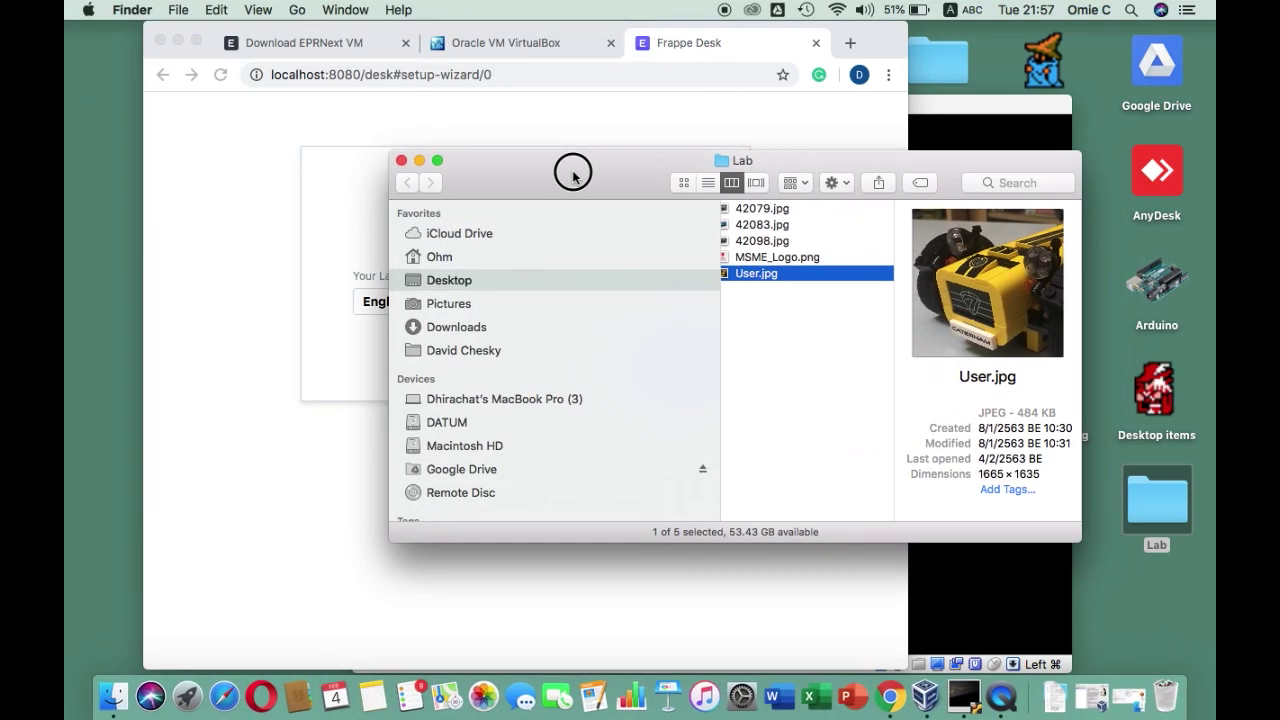
{"action": "left_click", "coordinate": [402, 160]}
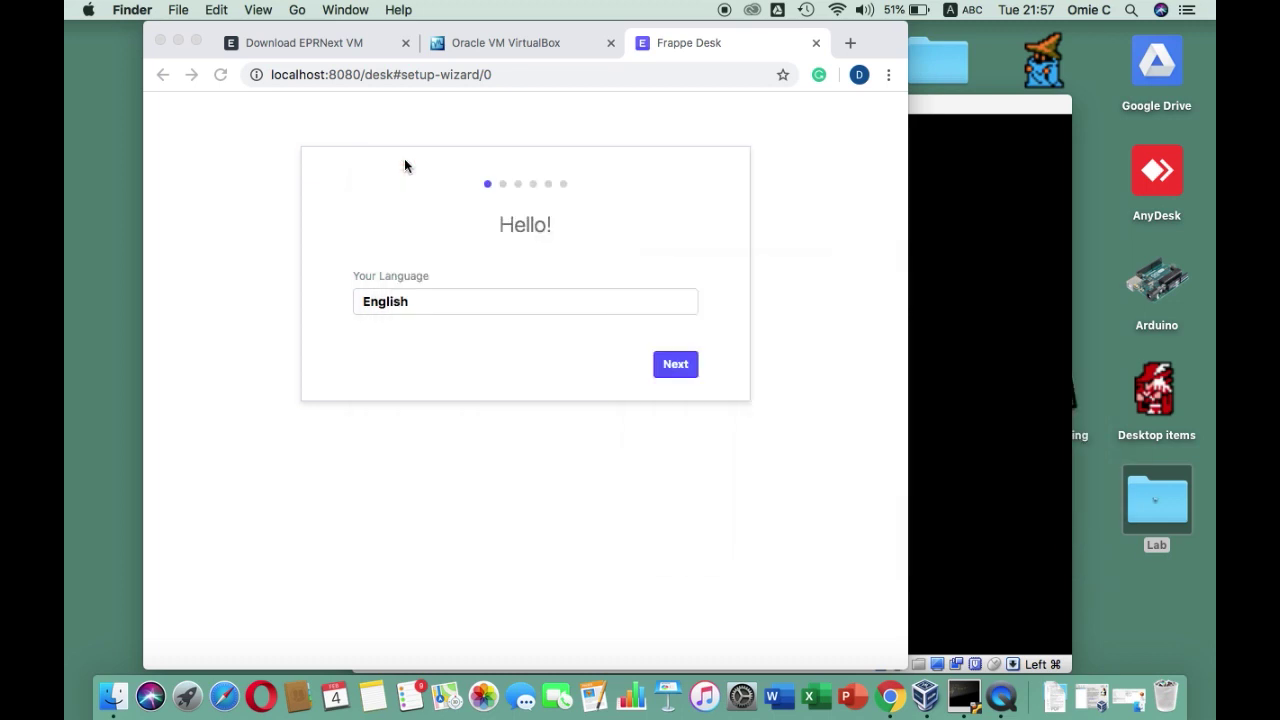
Keep English, then set country Thailand, time zone Asia/Bangkok and currency Thai Baht
{"action": "left_click", "coordinate": [672, 367]}
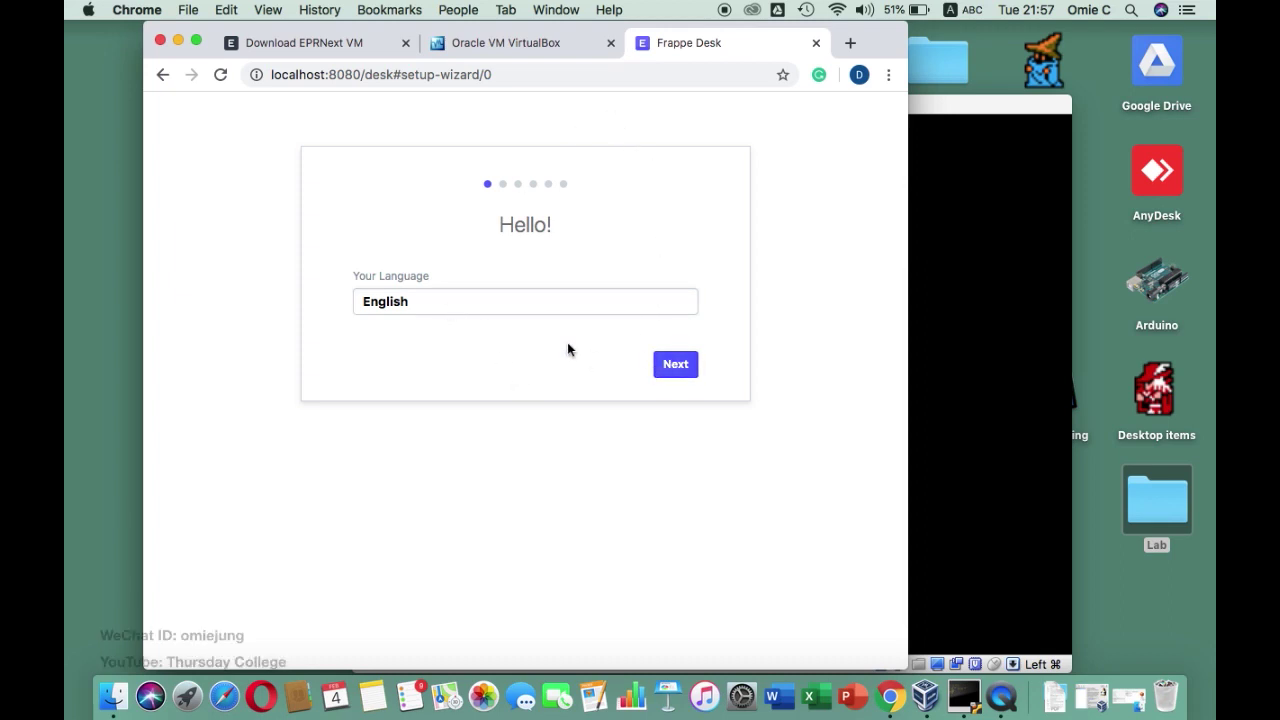
{"action": "left_click", "coordinate": [674, 366]}
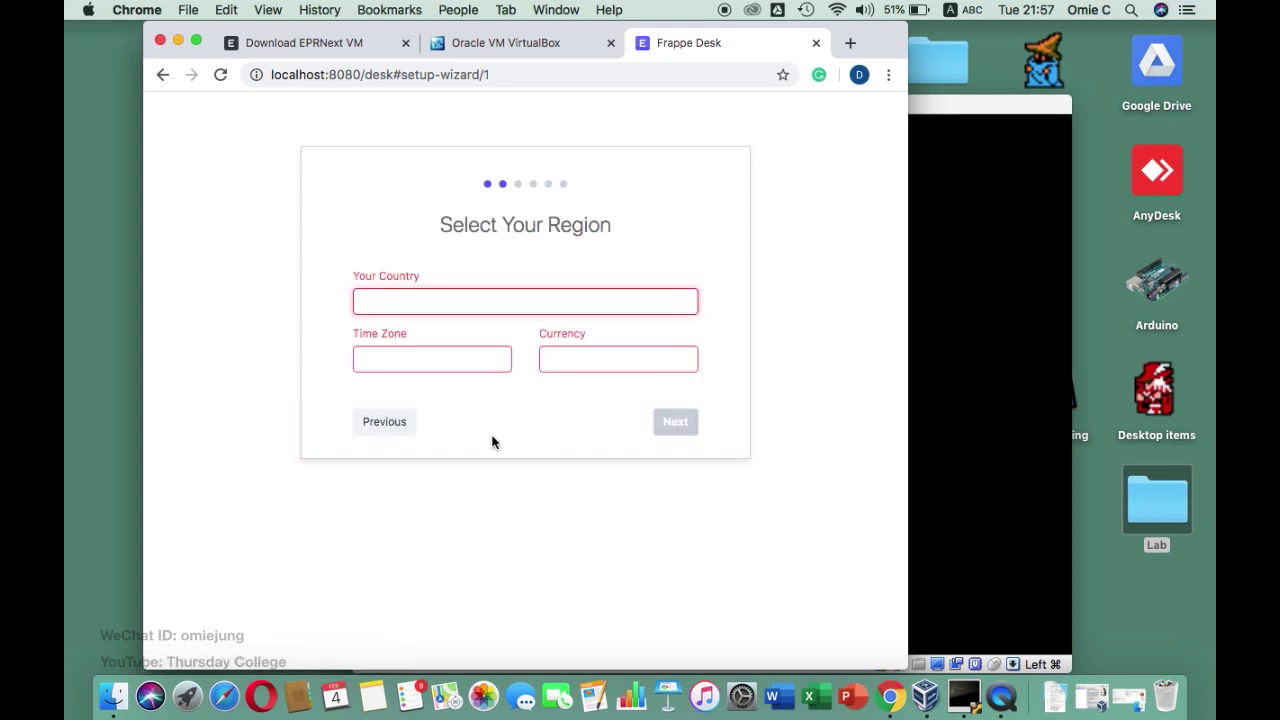
{"action": "left_click", "coordinate": [444, 305]}
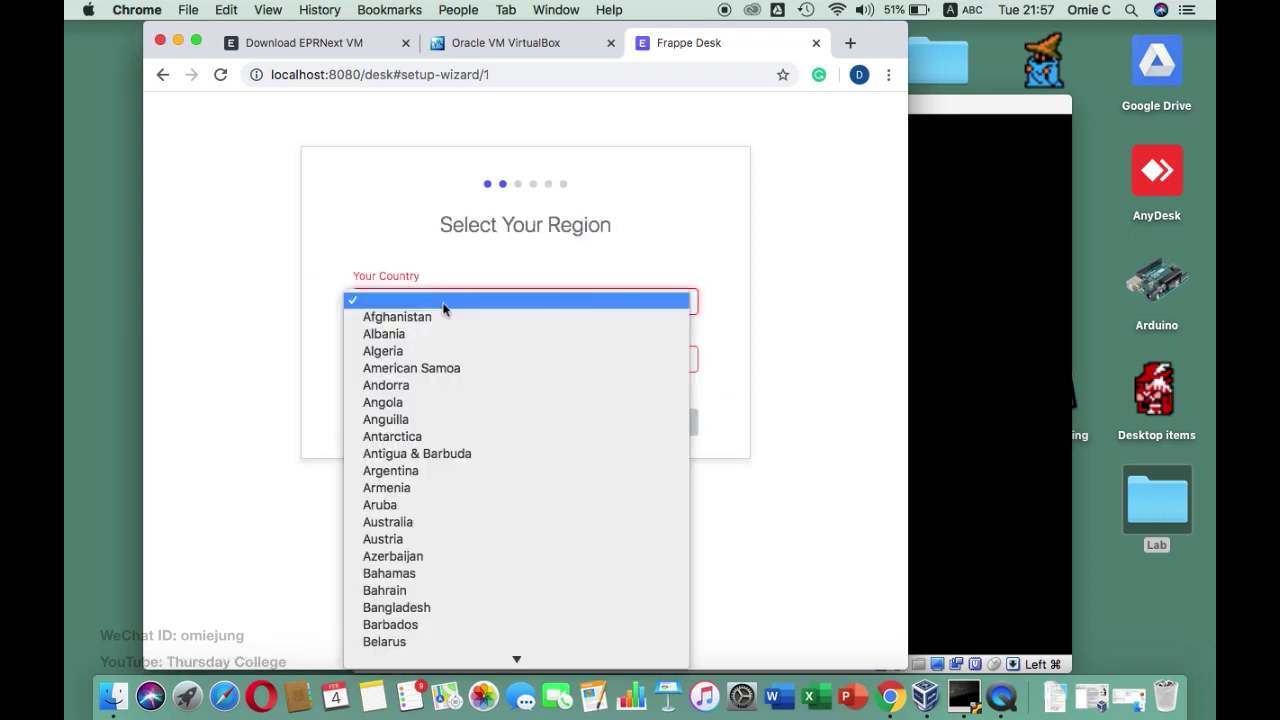
{"action": "type", "text": "thai"}
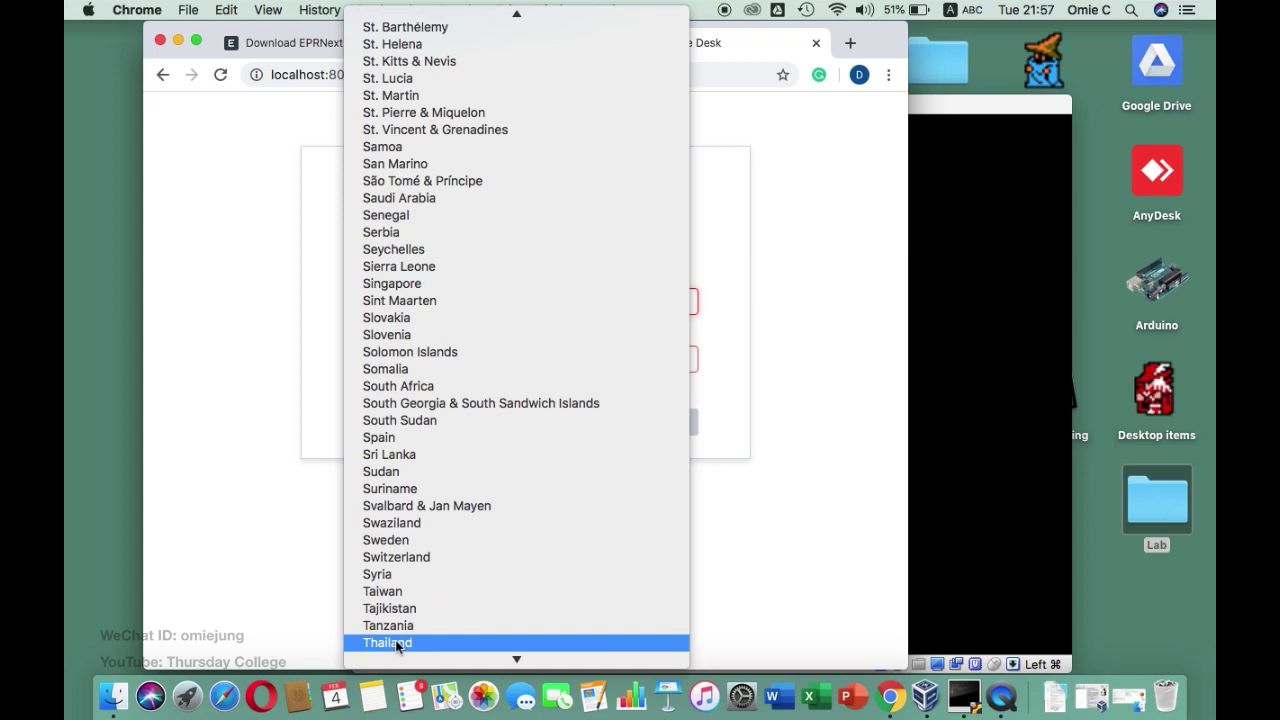
{"action": "left_click", "coordinate": [395, 642]}
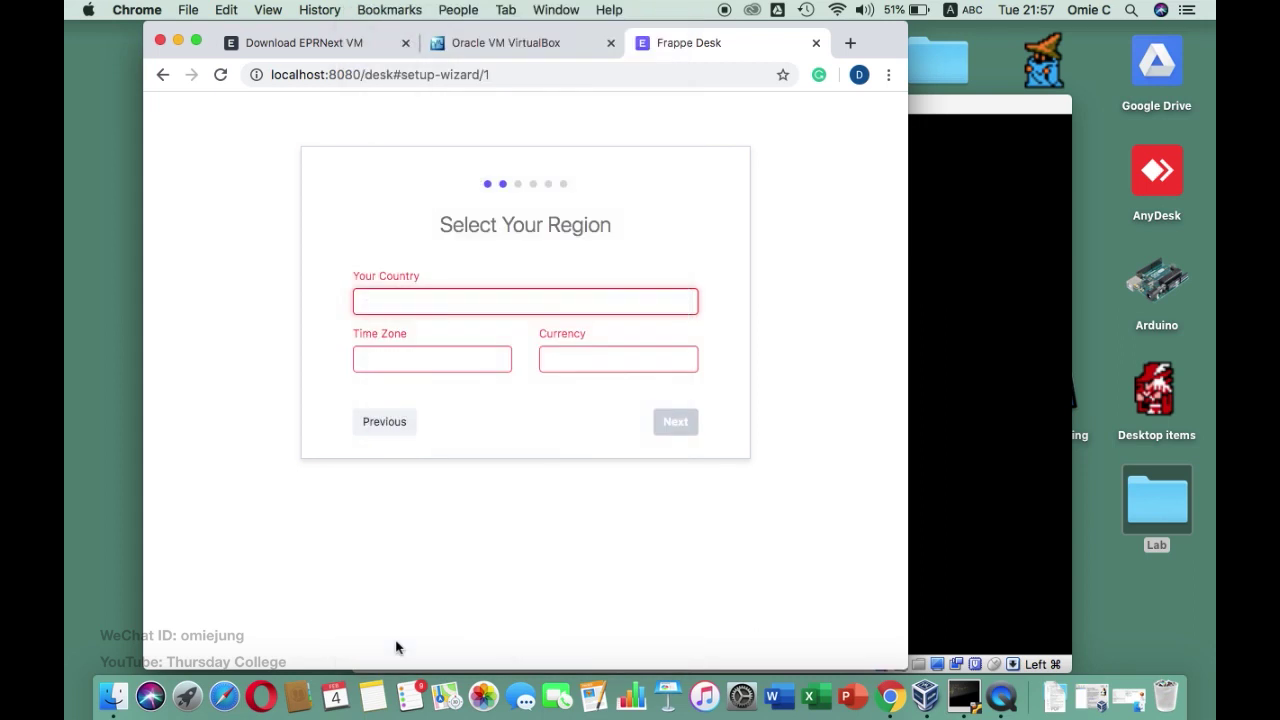
{"action": "left_click", "coordinate": [451, 365]}
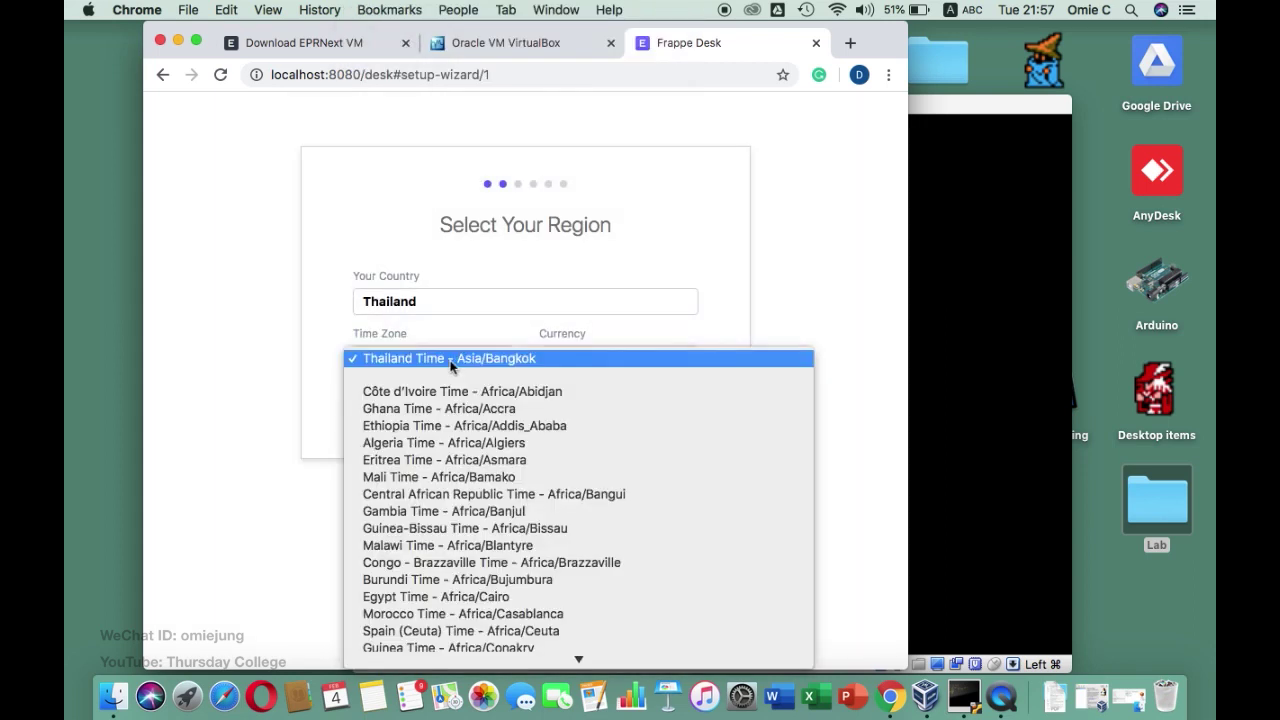
{"action": "left_click", "coordinate": [451, 360]}
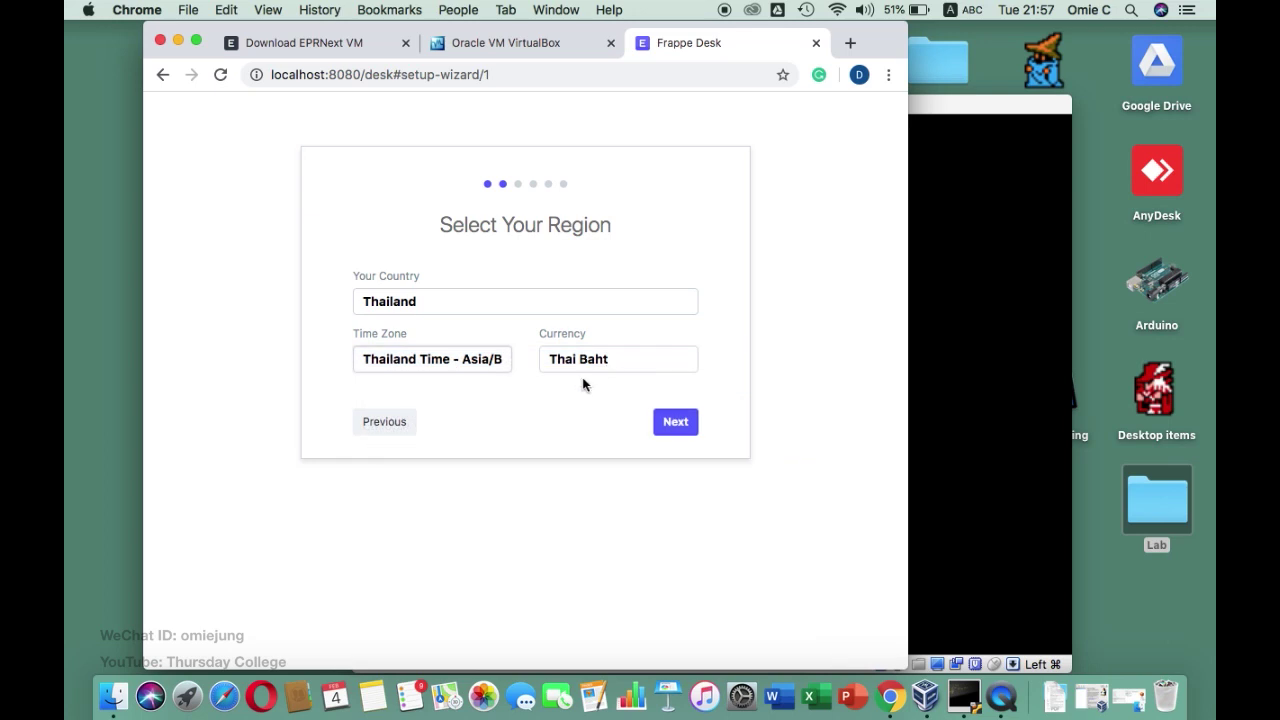
{"action": "left_click", "coordinate": [671, 428]}
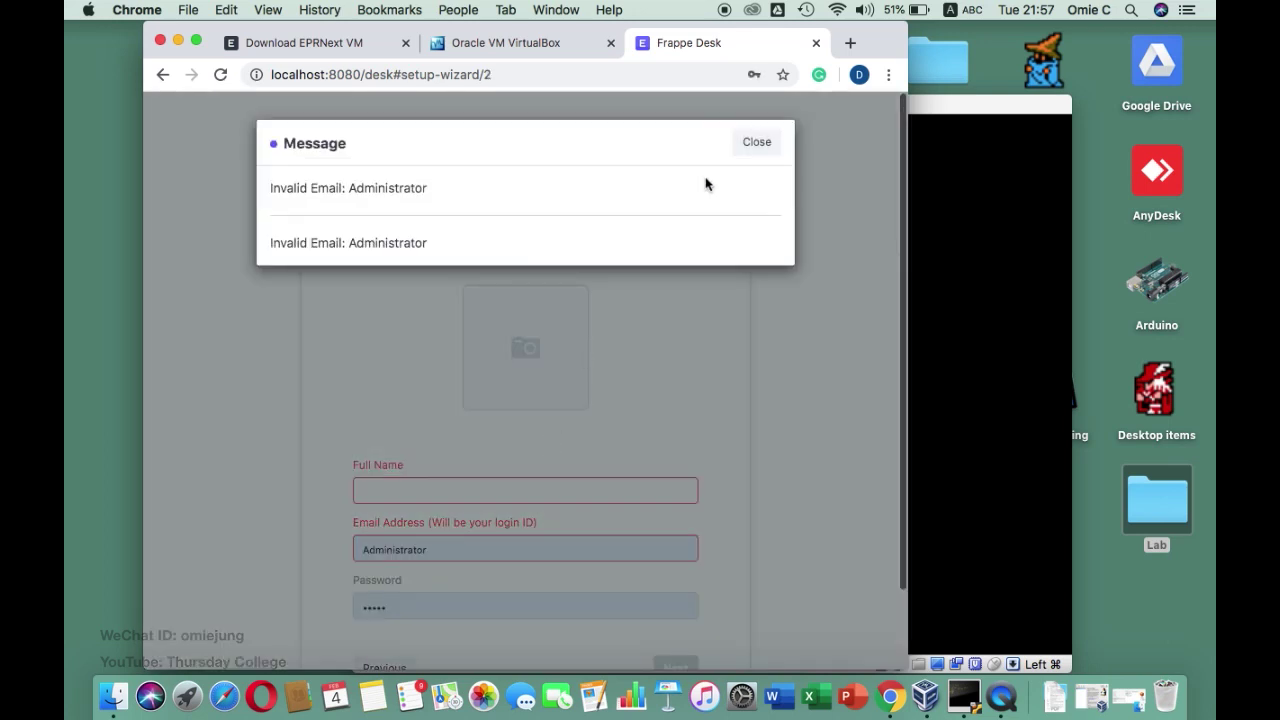
Dismiss the invalid email message and enter the first user's full name
{"action": "left_click", "coordinate": [755, 143]}
{"action": "scroll", "coordinate": [573, 435], "scroll_direction": "down", "scroll_amount": 2}
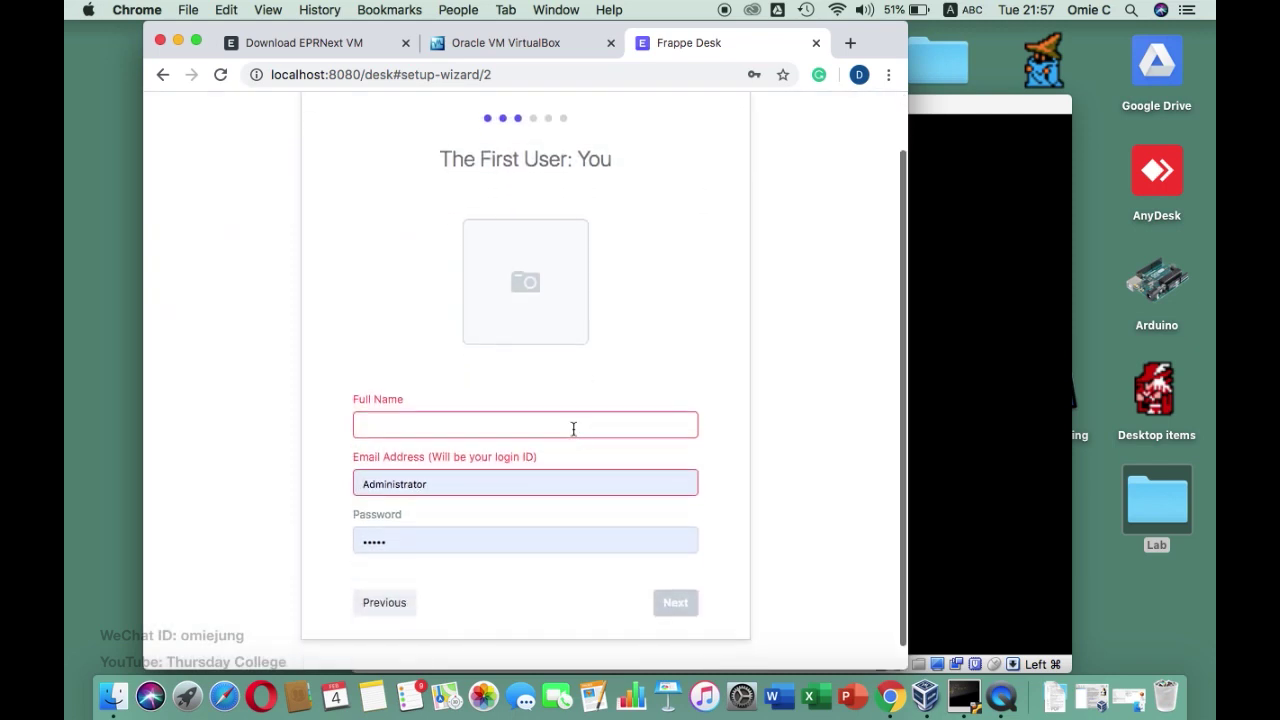
{"action": "left_click", "coordinate": [573, 428]}
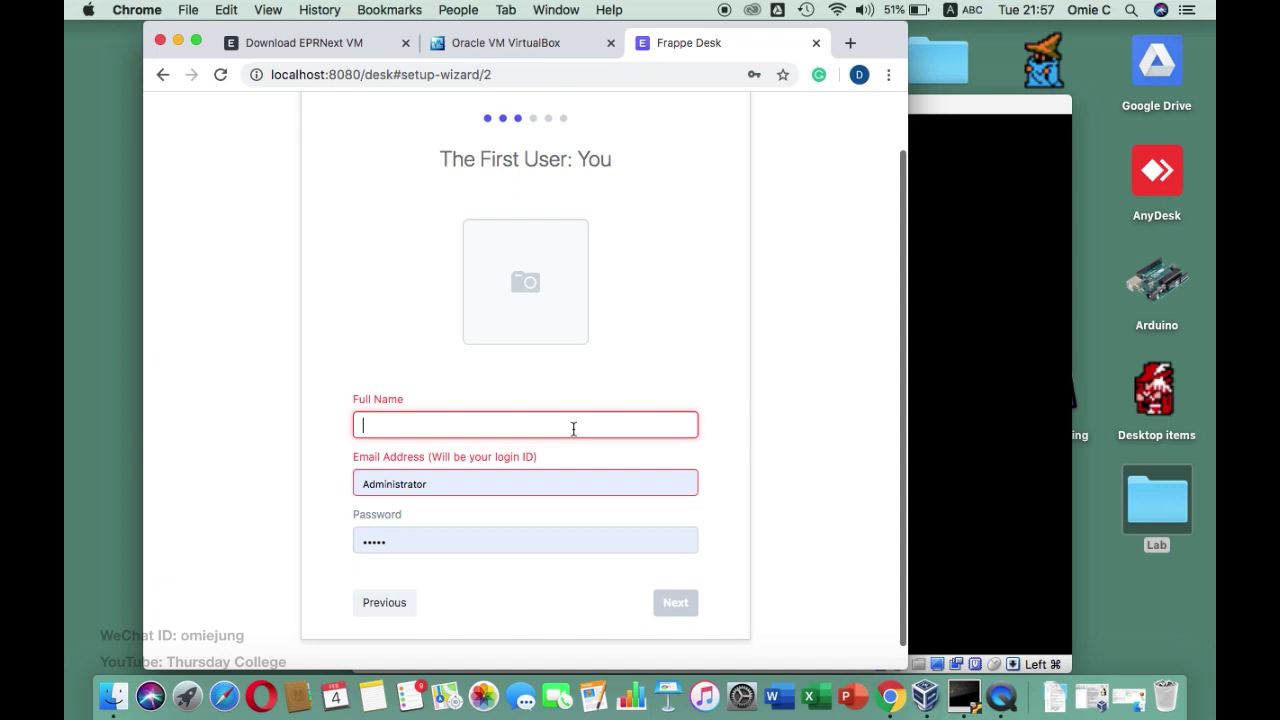
{"action": "type", "text": "Dhirachat"}
{"action": "type", "text": " C"}
{"action": "left_click", "coordinate": [470, 492]}
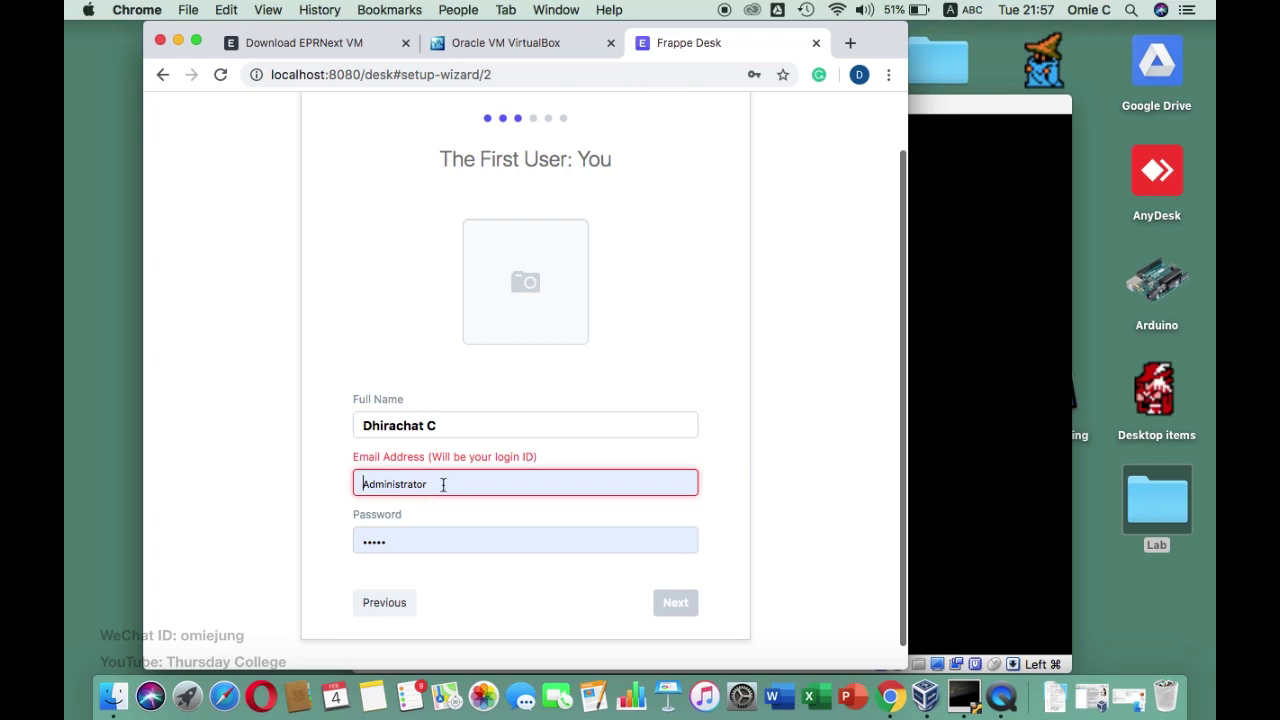
Replace 'Administrator' with the user's email address and enter a new password
{"action": "triple_click", "coordinate": [351, 483]}
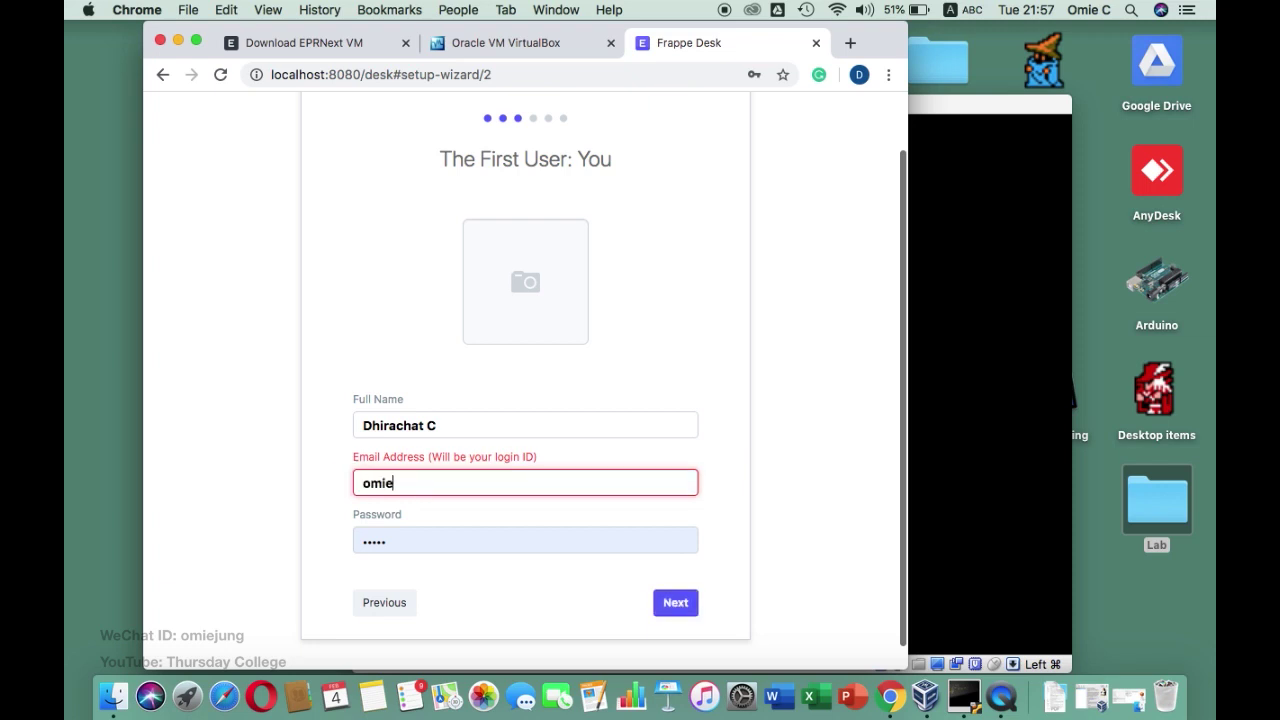
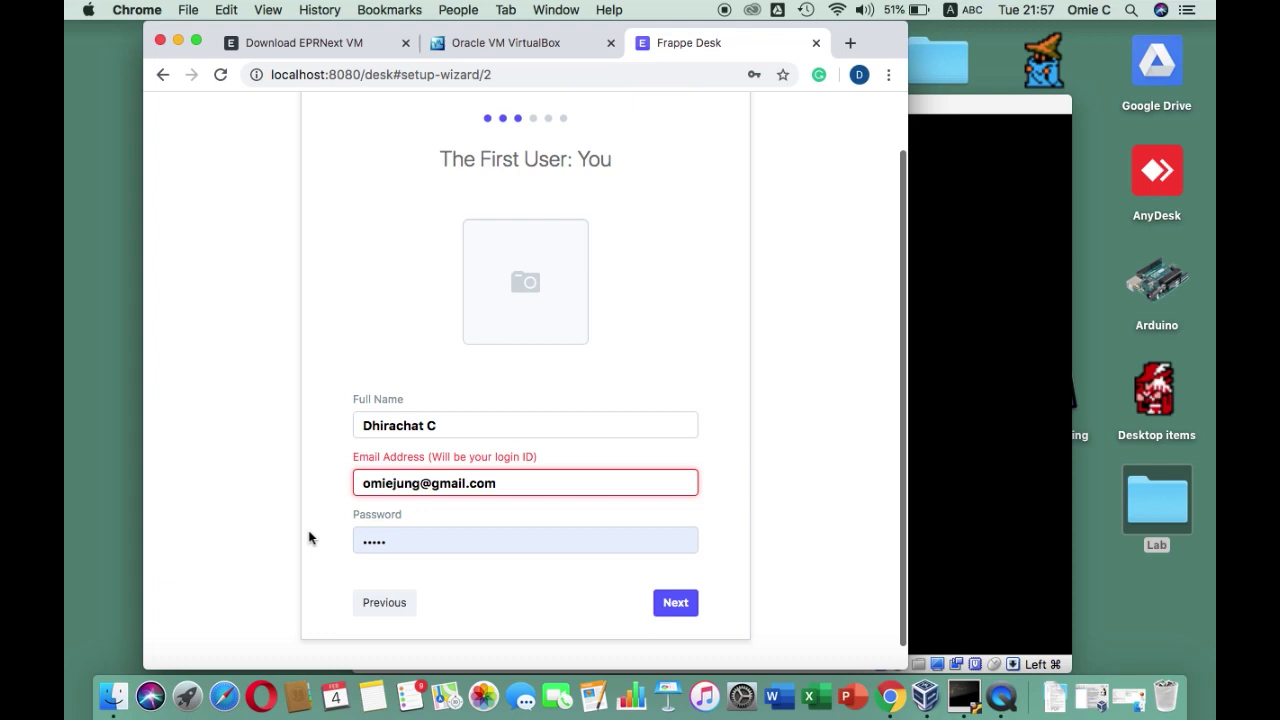
{"action": "left_click", "coordinate": [401, 540]}
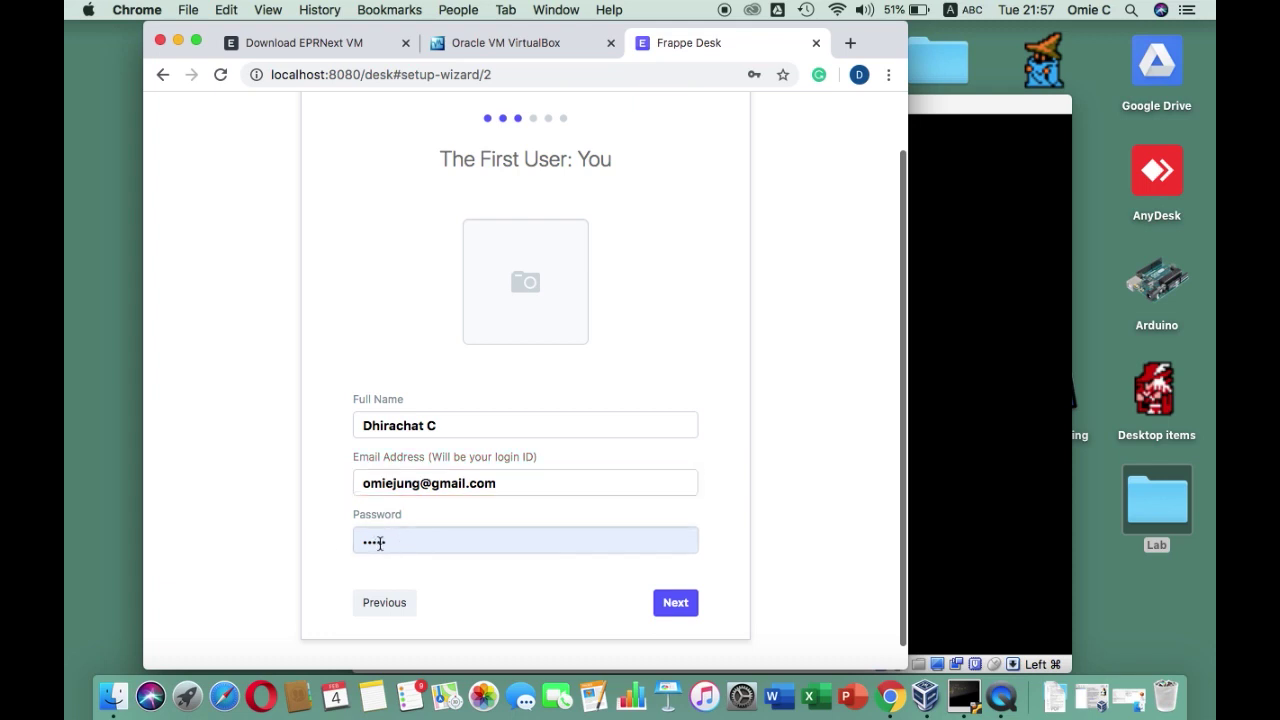
{"action": "key", "text": "BackSpace"}
{"action": "key", "text": "BackSpace"}
{"action": "key", "text": "BackSpace"}
{"action": "key", "text": "BackSpace"}
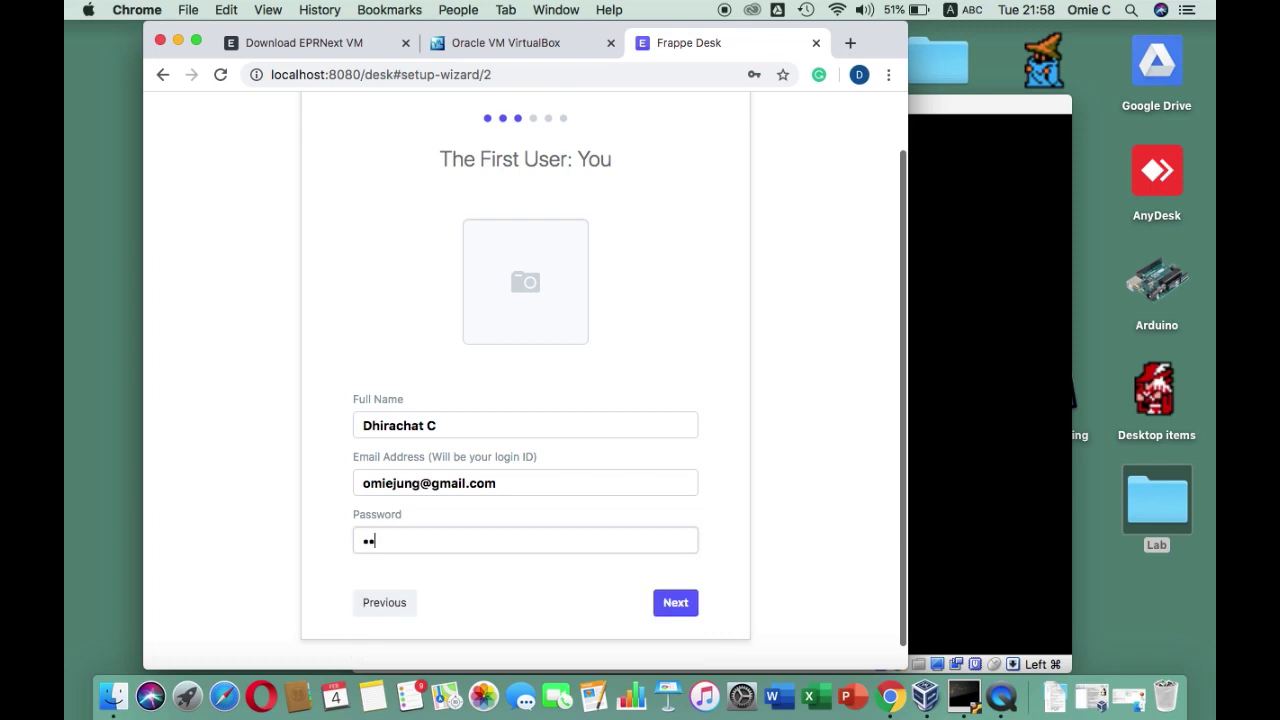
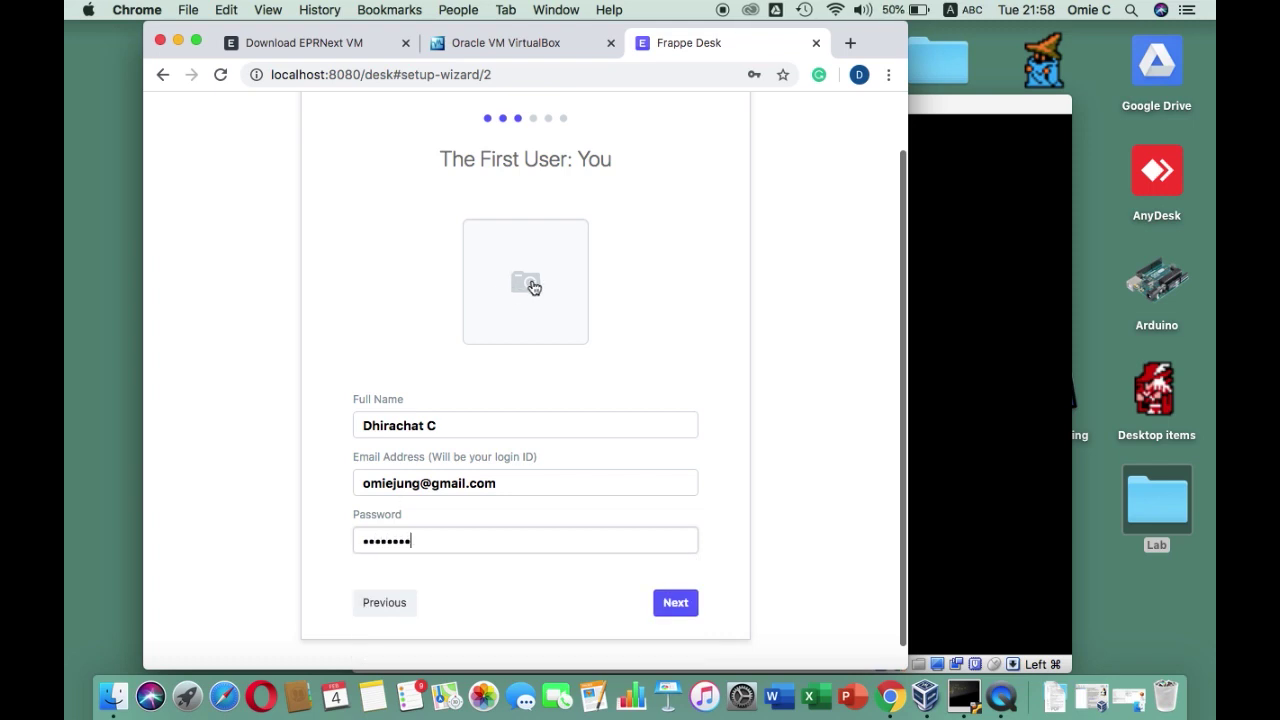
Upload User.jpg from Desktop > Lab as the first user's picture
{"action": "left_click", "coordinate": [533, 287]}
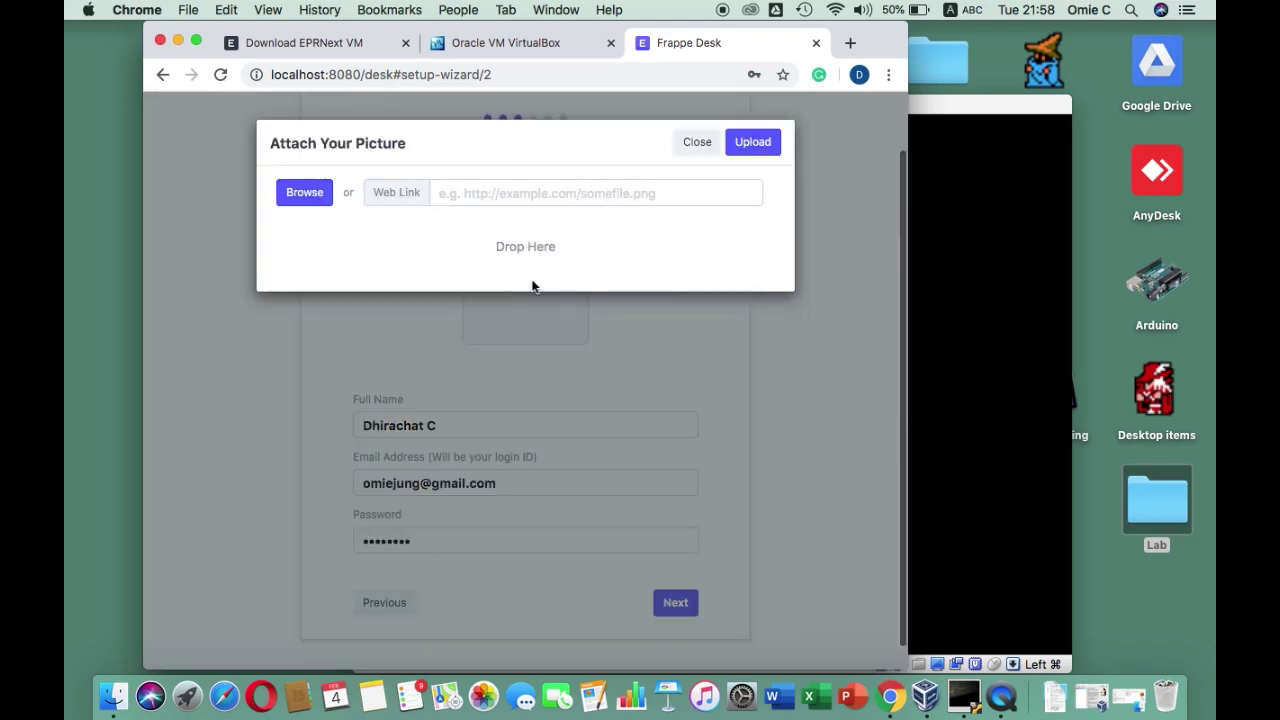
{"action": "left_click", "coordinate": [305, 197]}
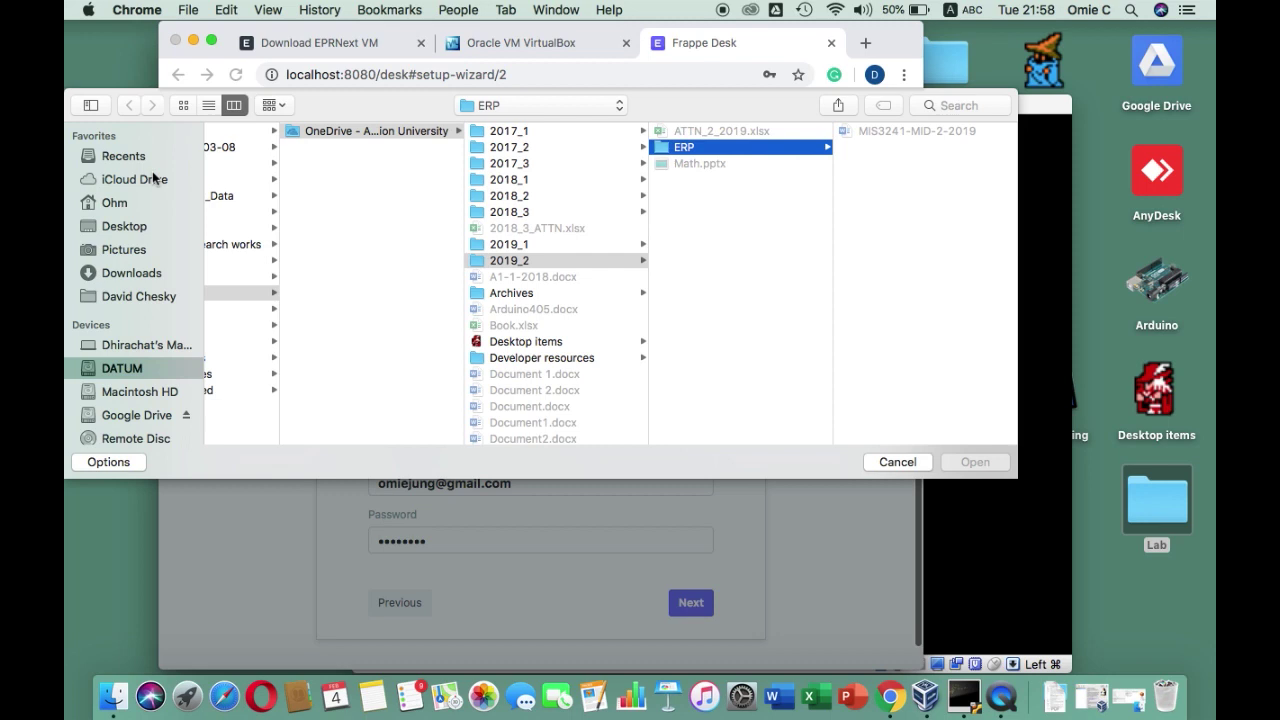
{"action": "left_click", "coordinate": [137, 226]}
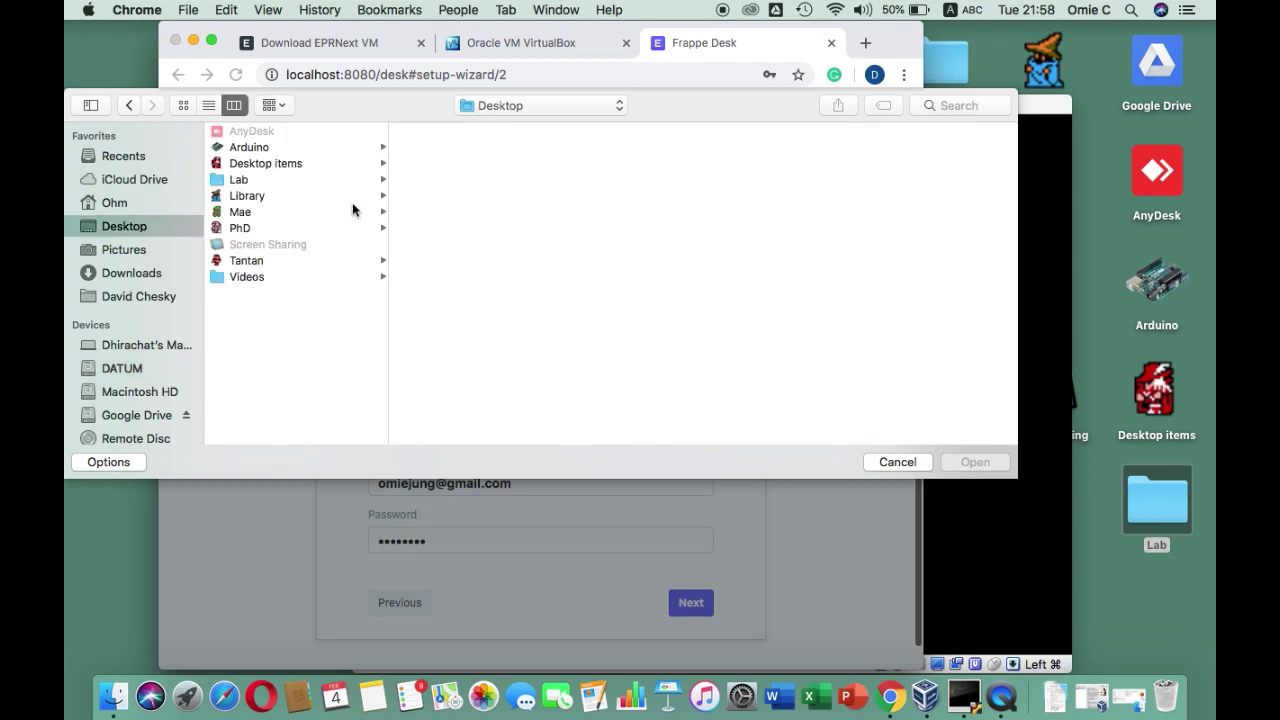
{"action": "left_click", "coordinate": [281, 180]}
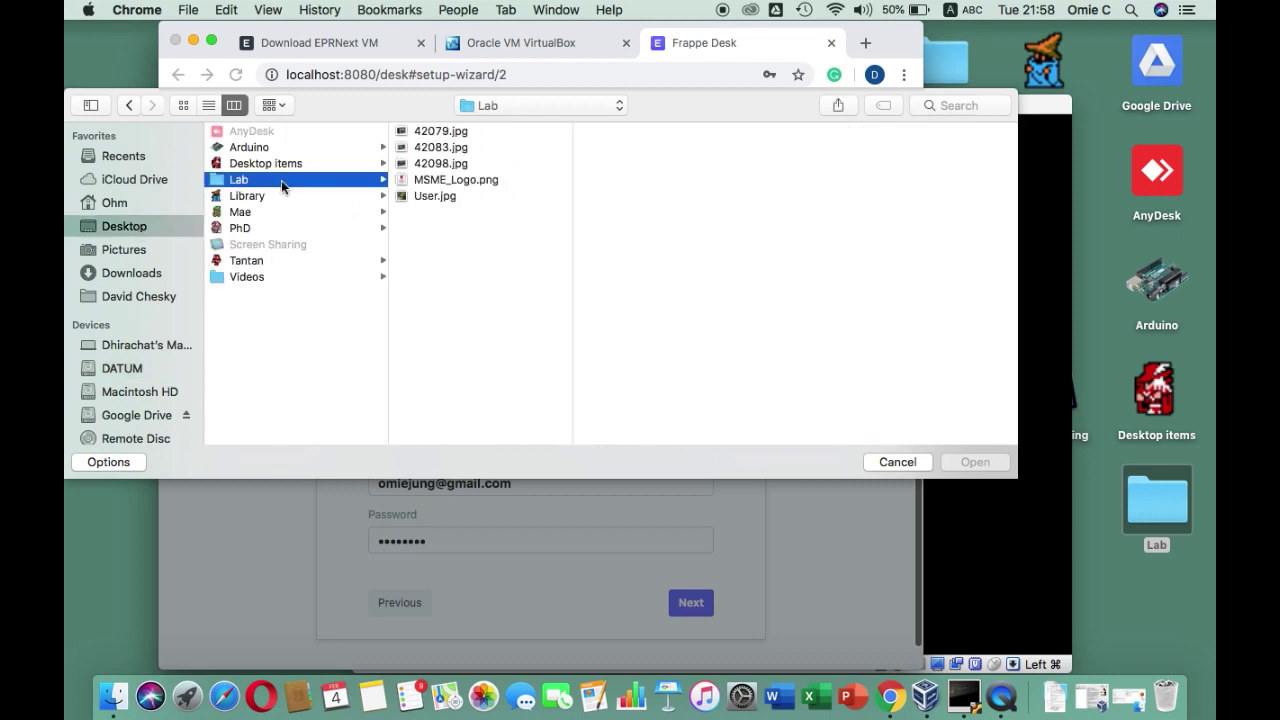
{"action": "left_click", "coordinate": [448, 196]}
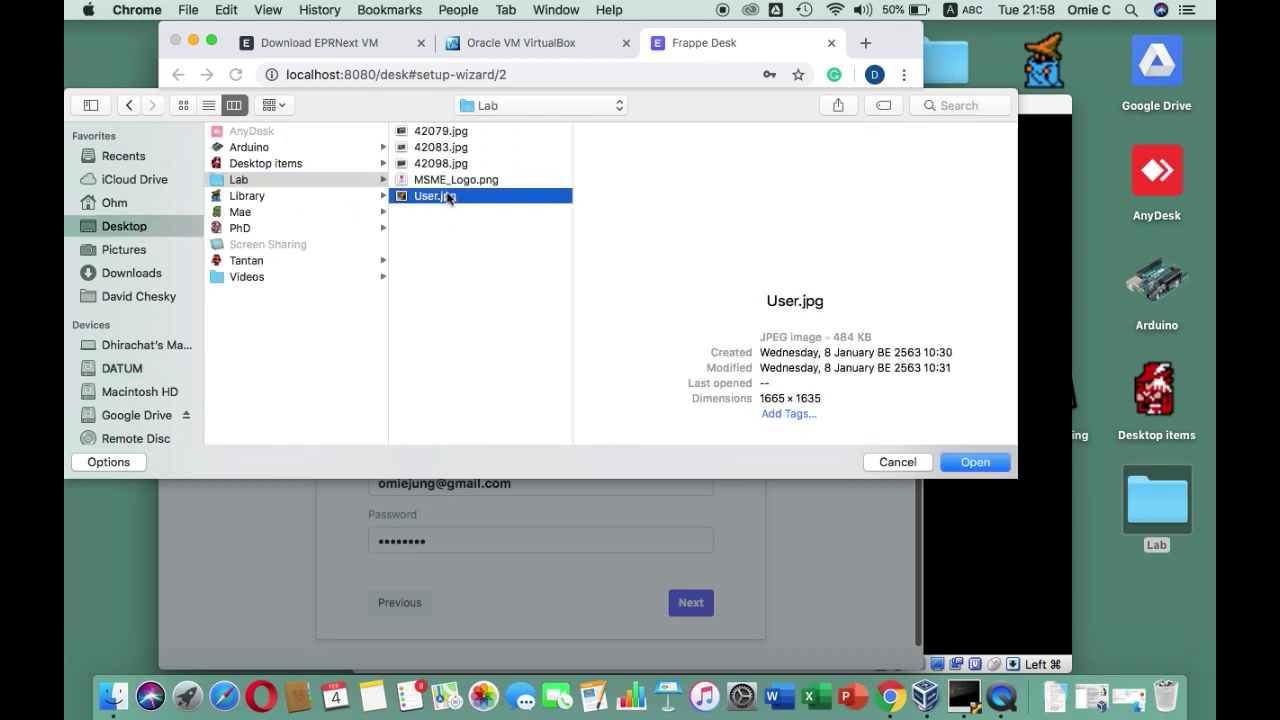
{"action": "left_click", "coordinate": [988, 462]}
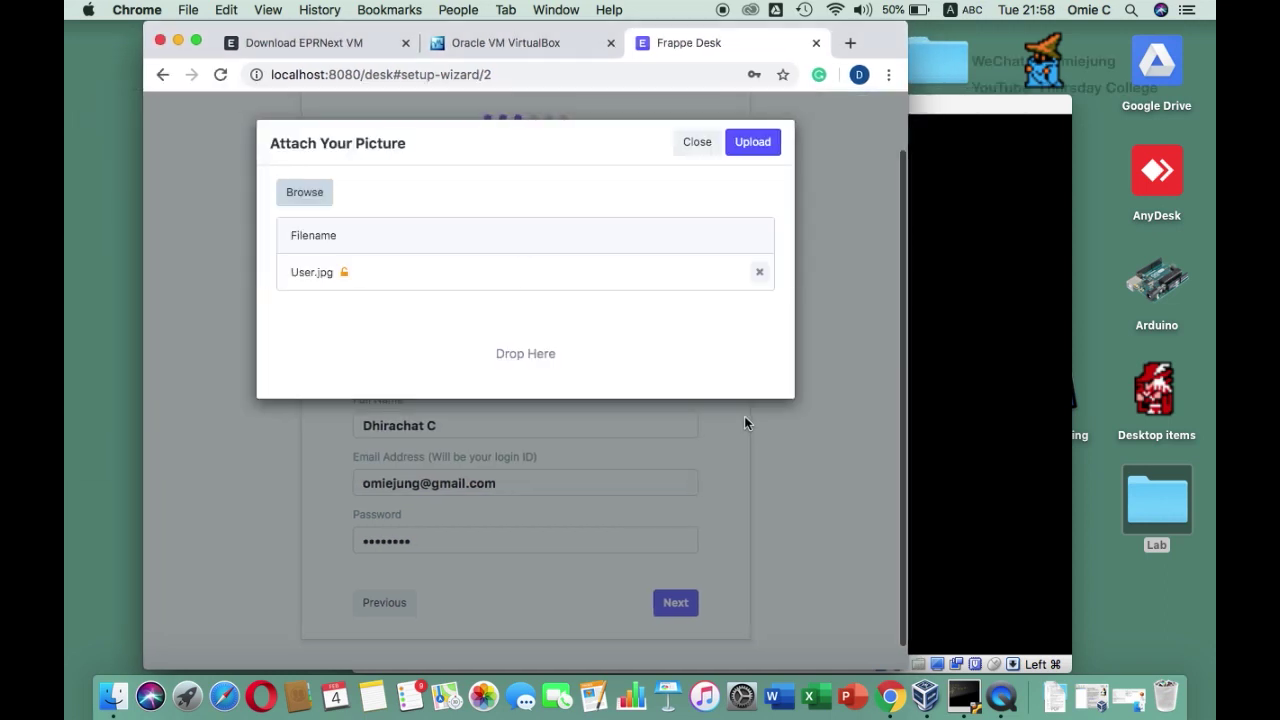
{"action": "left_click", "coordinate": [753, 143]}
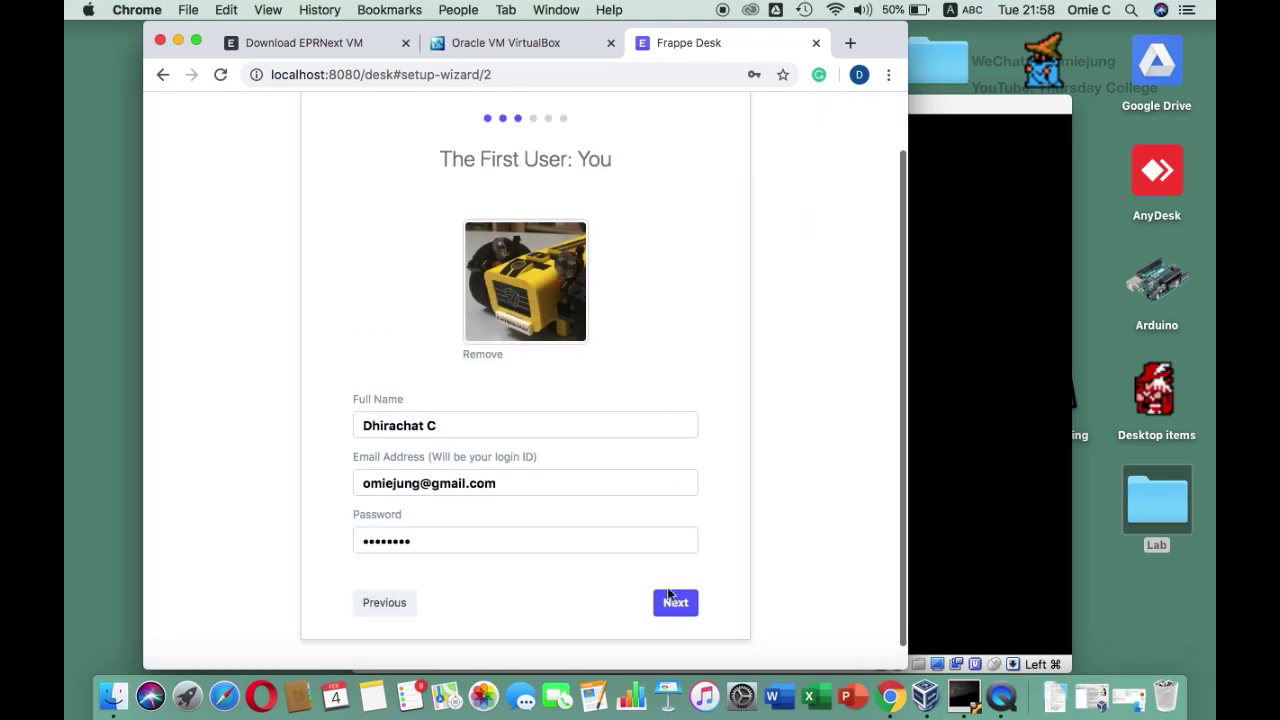
Tick the Manufacturing and Distribution domains and continue to the Brand step
{"action": "left_click", "coordinate": [672, 606]}
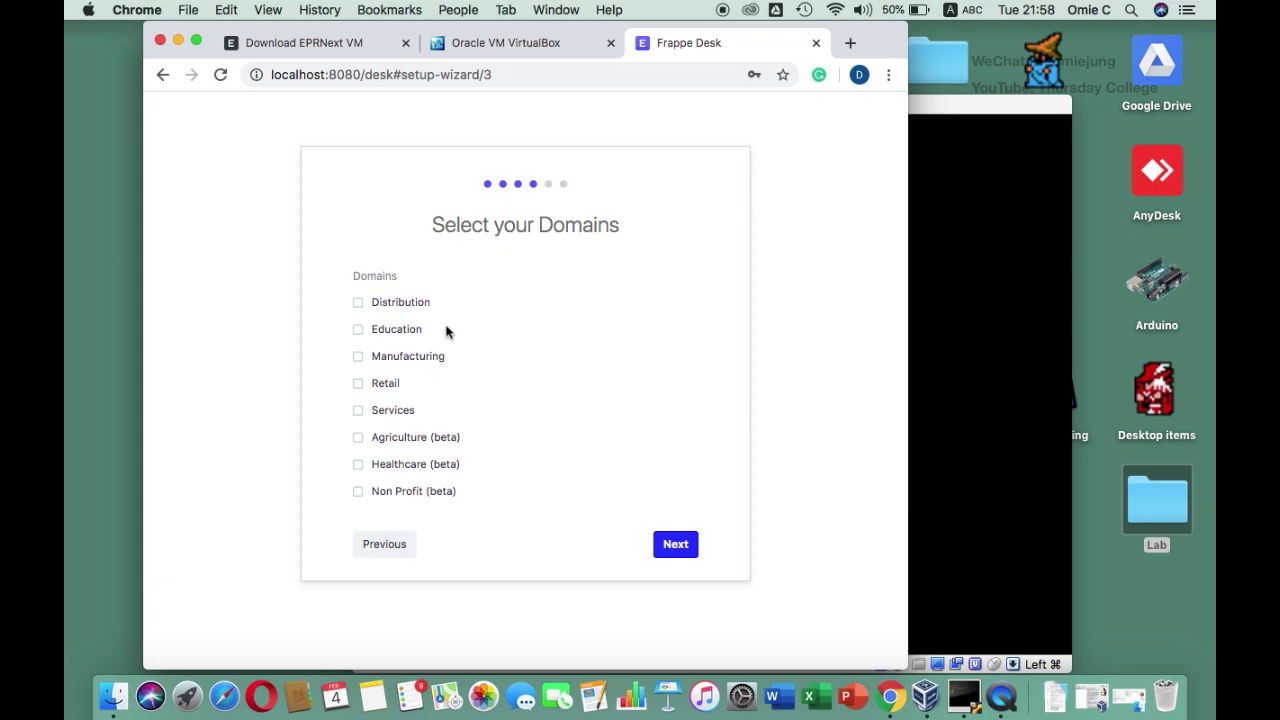
{"action": "left_click", "coordinate": [358, 357]}
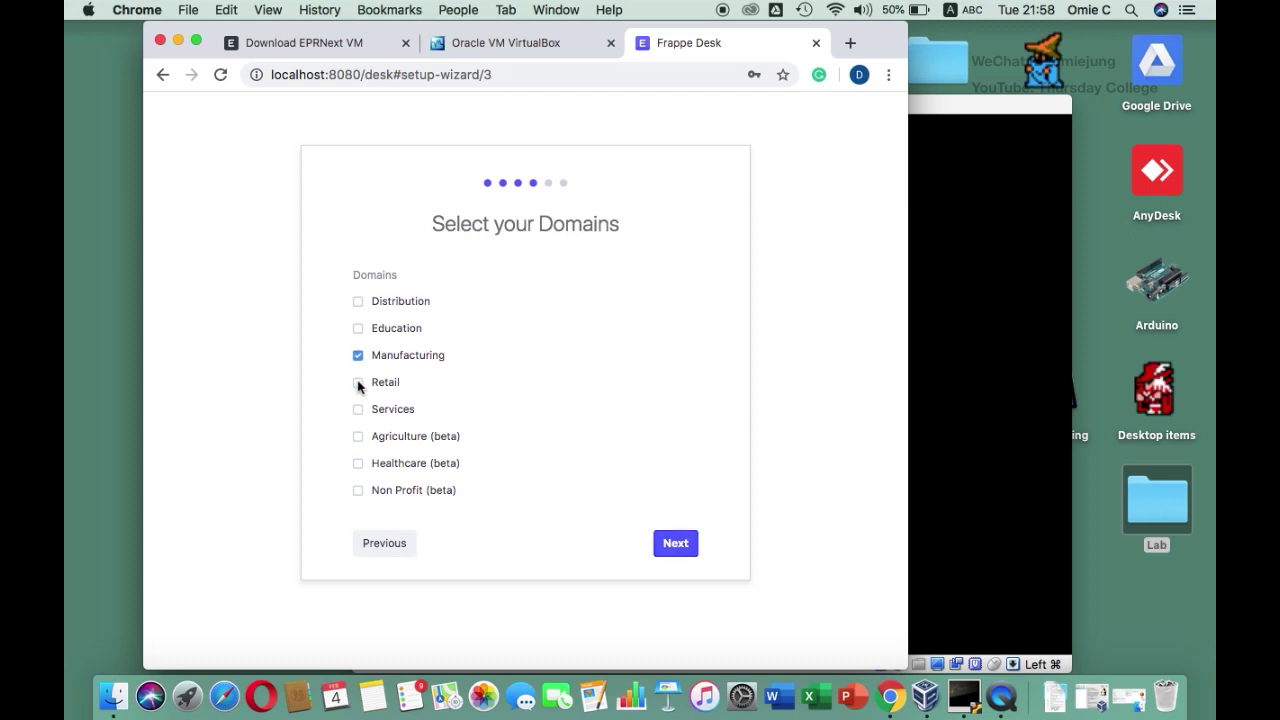
{"action": "left_click", "coordinate": [358, 302]}
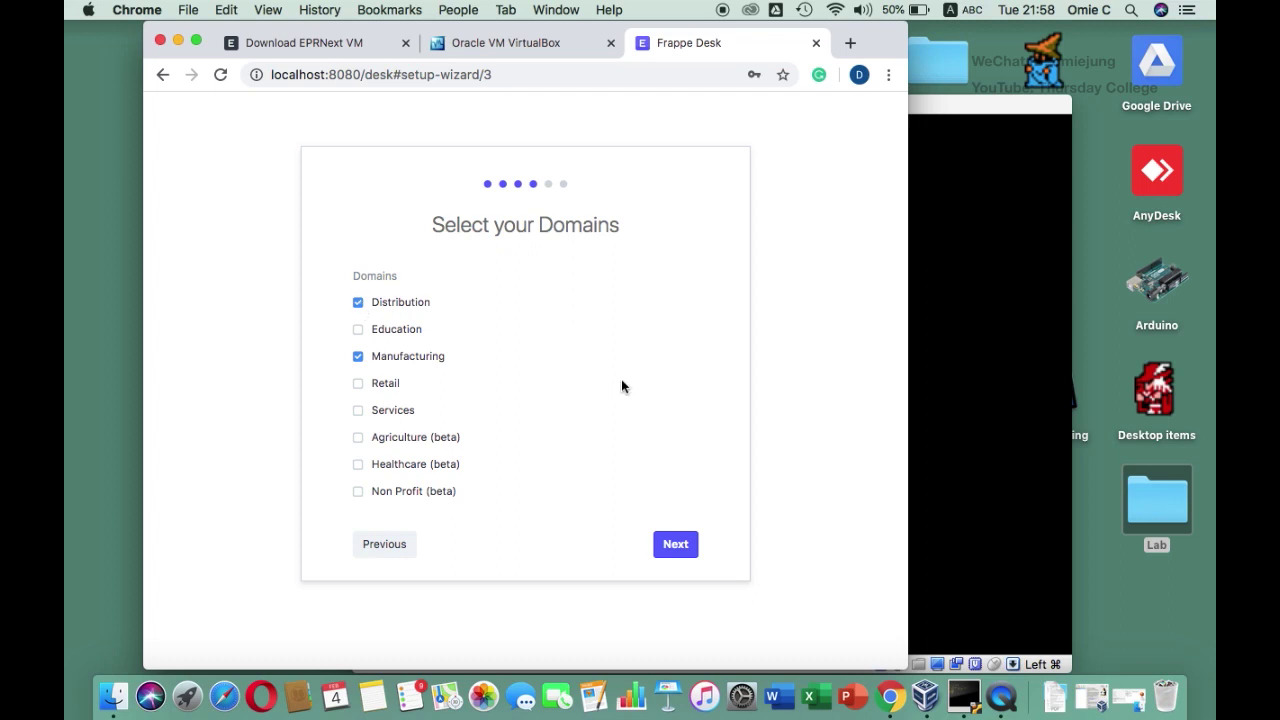
{"action": "left_click", "coordinate": [667, 545]}
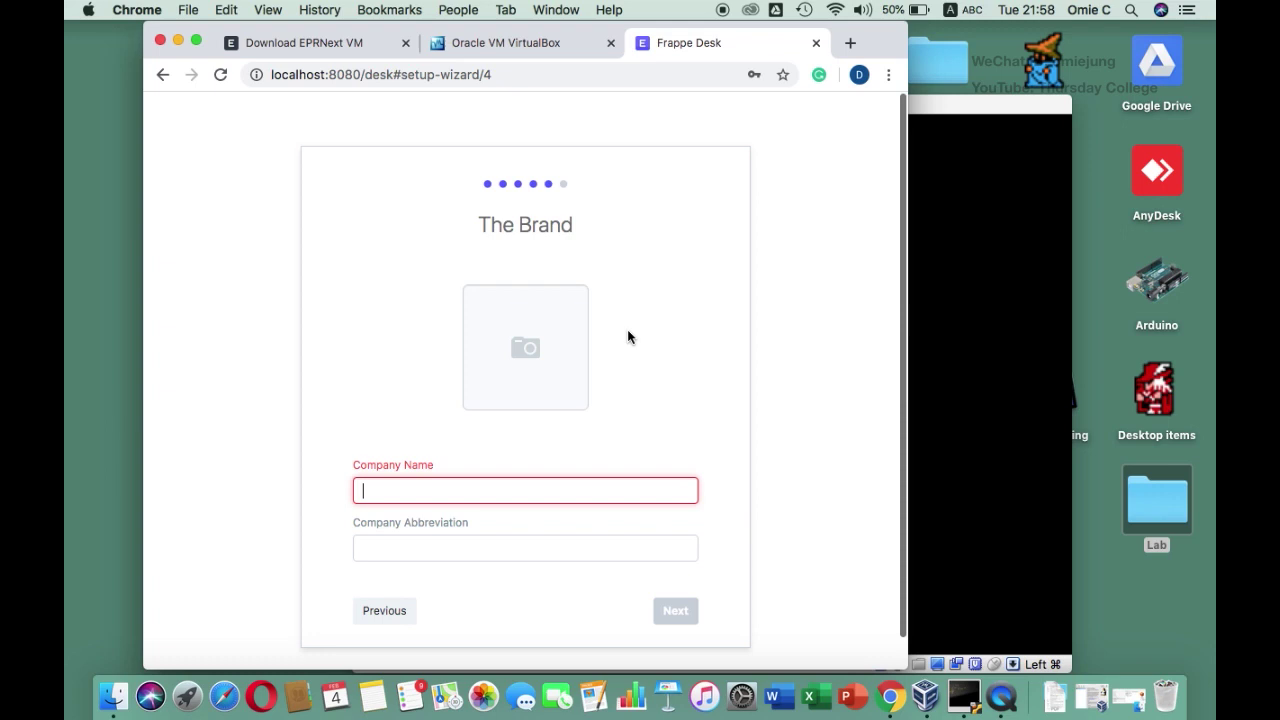
Name the company MSME Toy Store with abbreviation MSME
{"action": "type", "text": "MSME"}
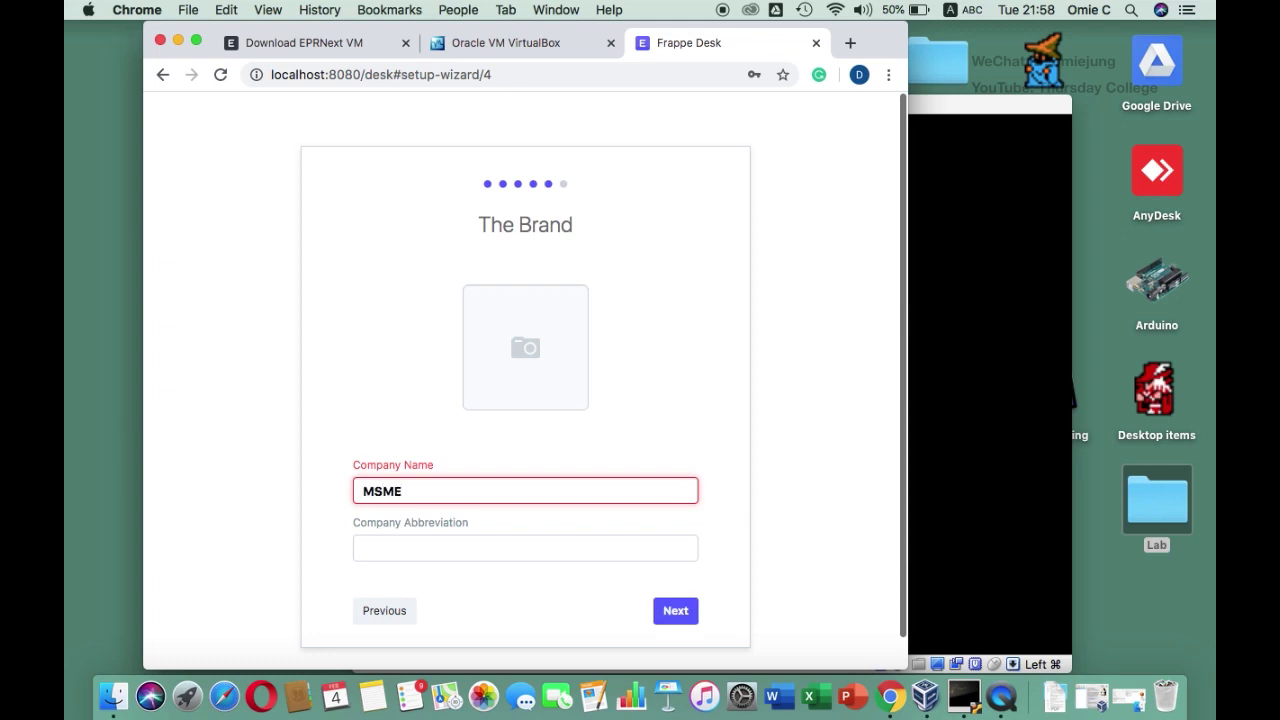
{"action": "type", "text": " T"}
{"action": "type", "text": "oy Store"}
{"action": "left_click", "coordinate": [440, 542]}
{"action": "key", "text": "BackSpace"}
{"action": "key", "text": "BackSpace"}
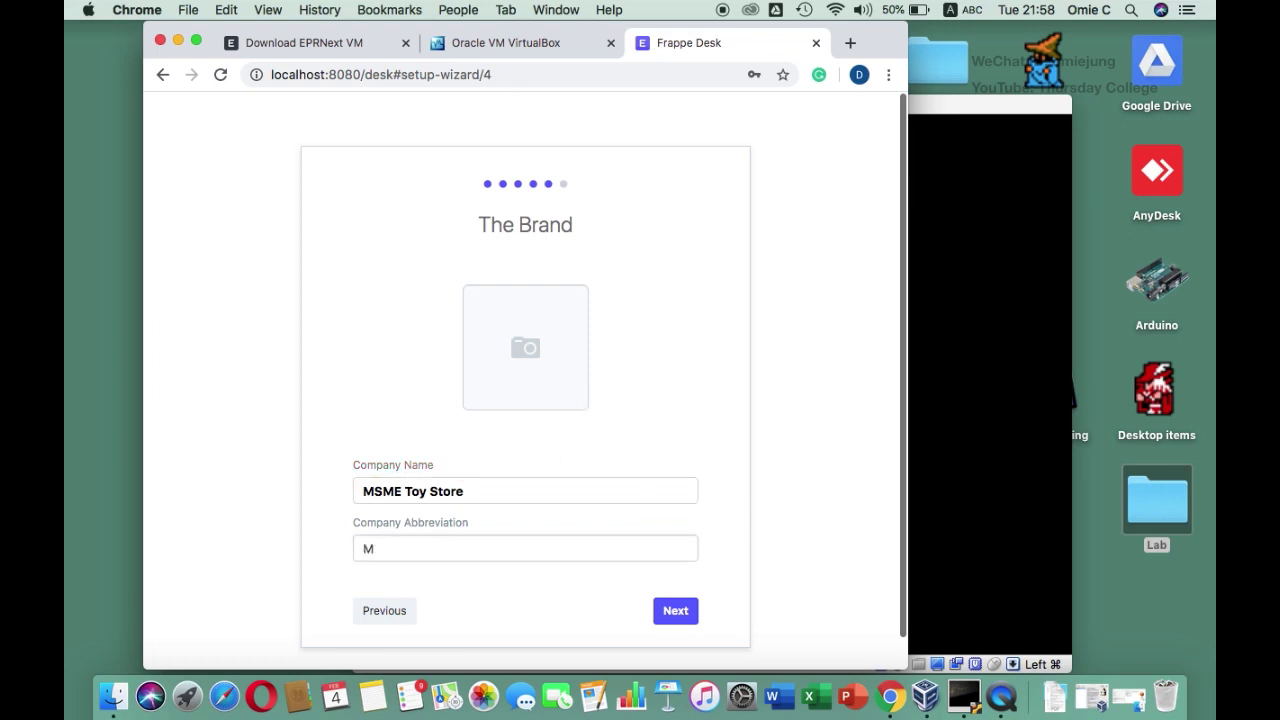
{"action": "type", "text": "S"}
{"action": "type", "text": "ME"}
Upload MSME_Logo.png as the company logo
{"action": "left_click", "coordinate": [526, 346]}
{"action": "left_click", "coordinate": [303, 200]}
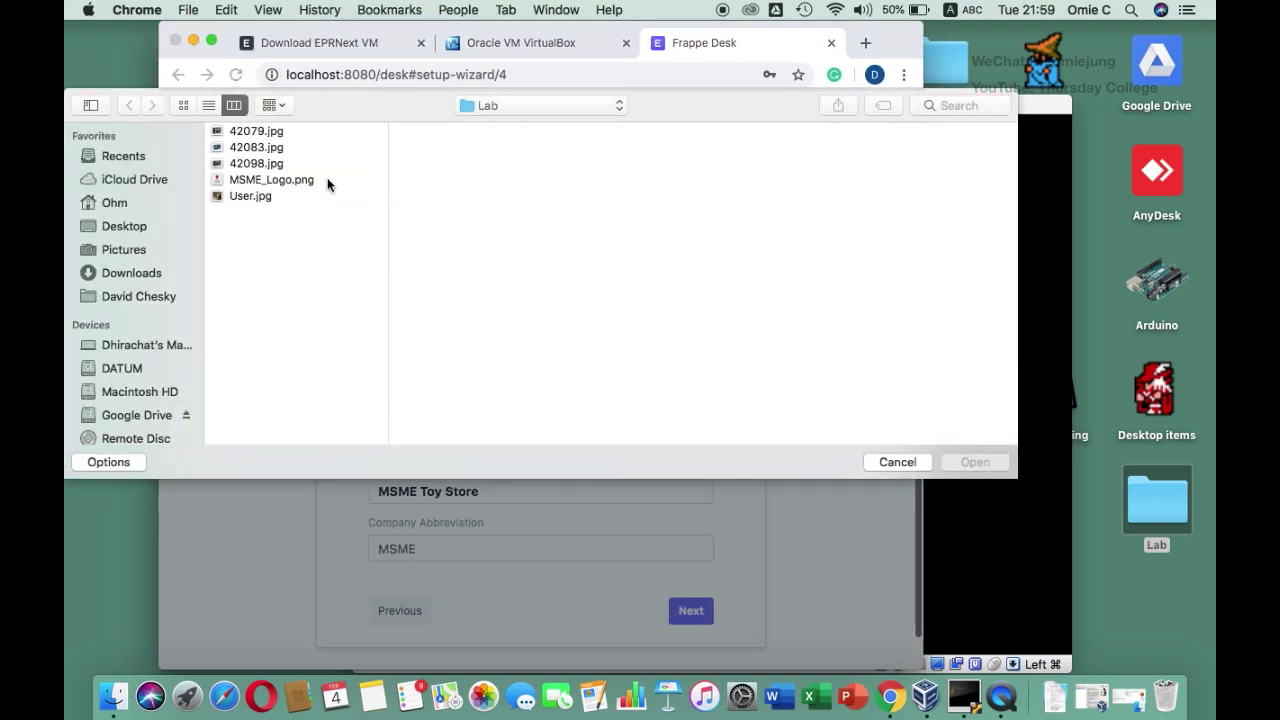
{"action": "left_click", "coordinate": [304, 181]}
{"action": "key", "text": "Return"}
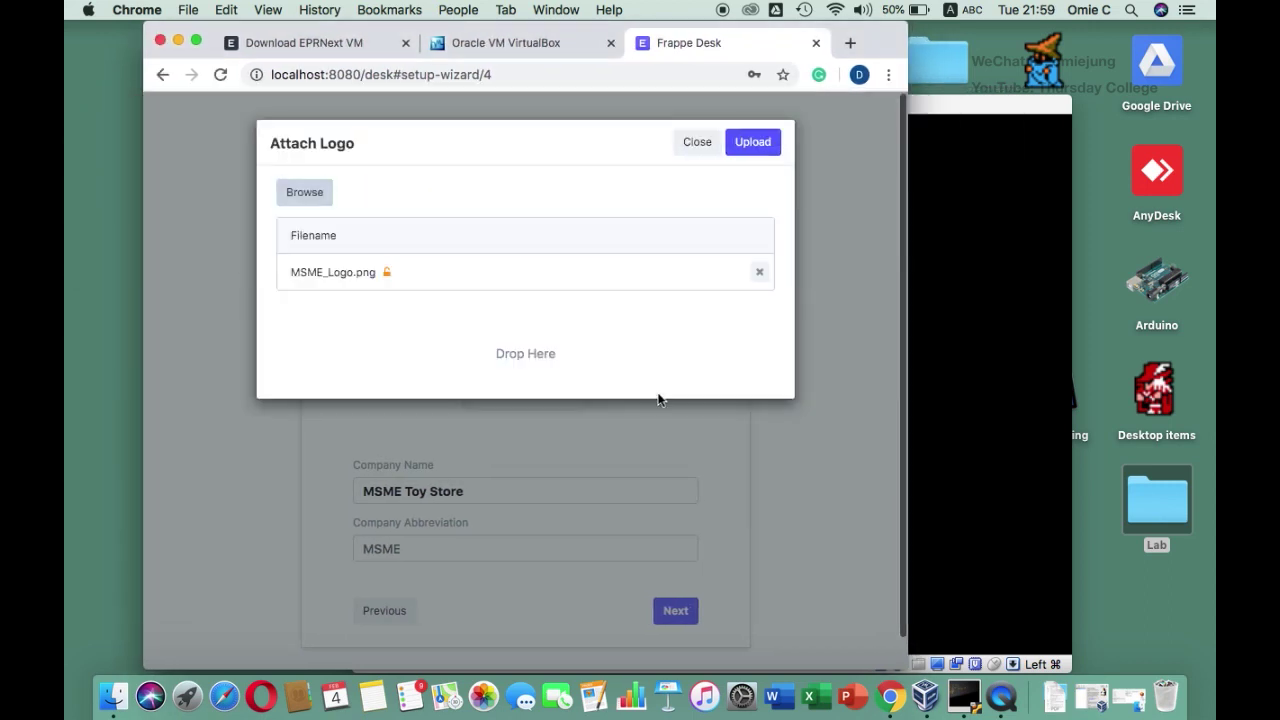
{"action": "left_click", "coordinate": [755, 143]}
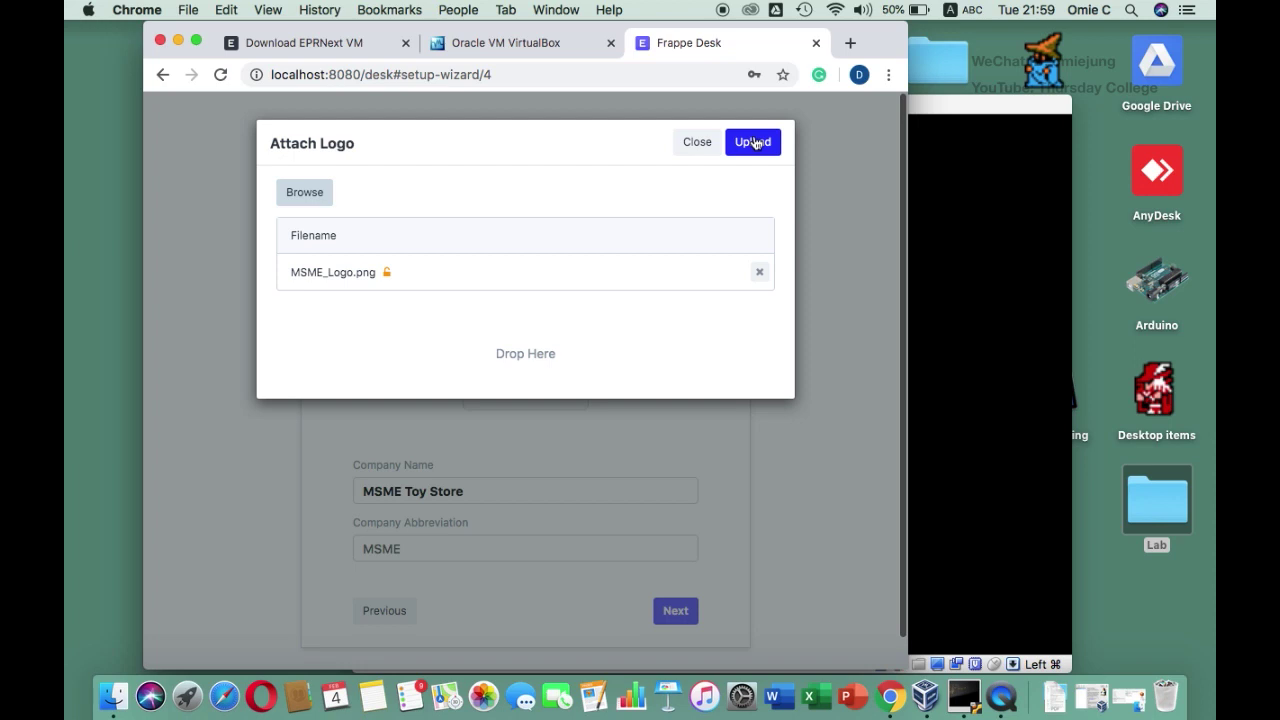
{"action": "scroll", "coordinate": [668, 375], "scroll_direction": "down", "scroll_amount": 1}
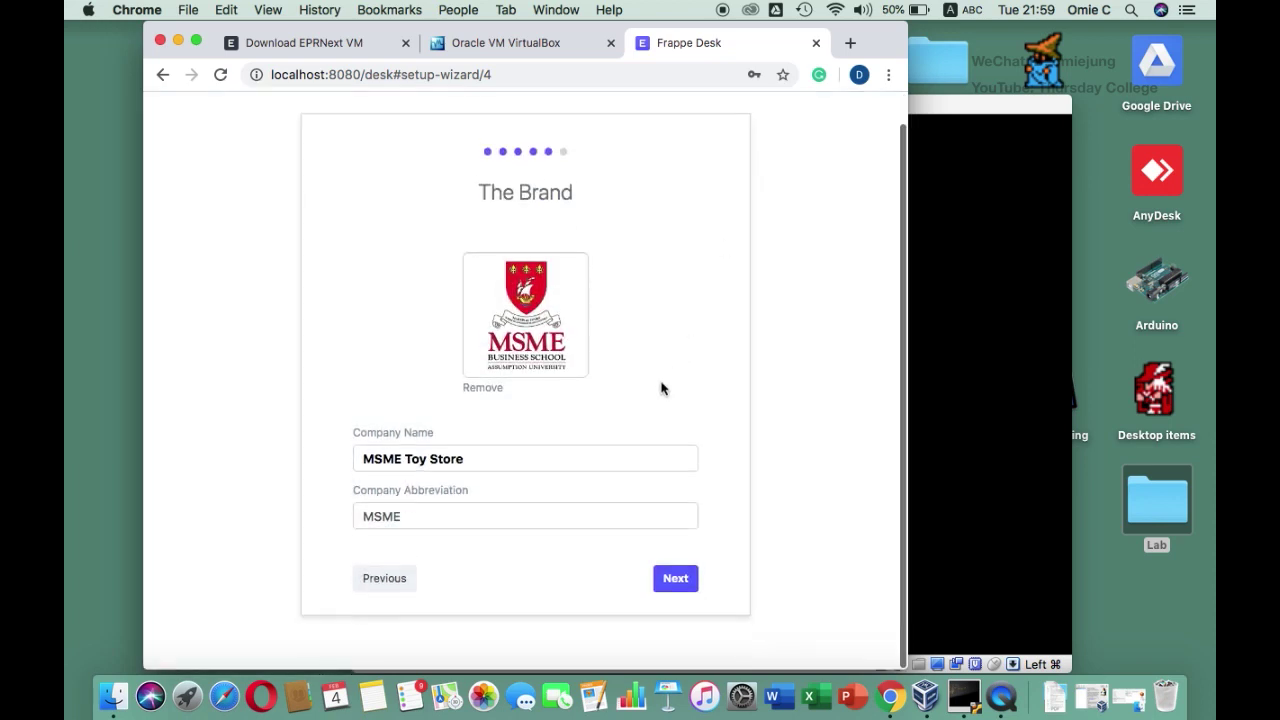
Describe the organization as 'Buy and Sell Toys' with bank name BAY
{"action": "left_click", "coordinate": [675, 586]}
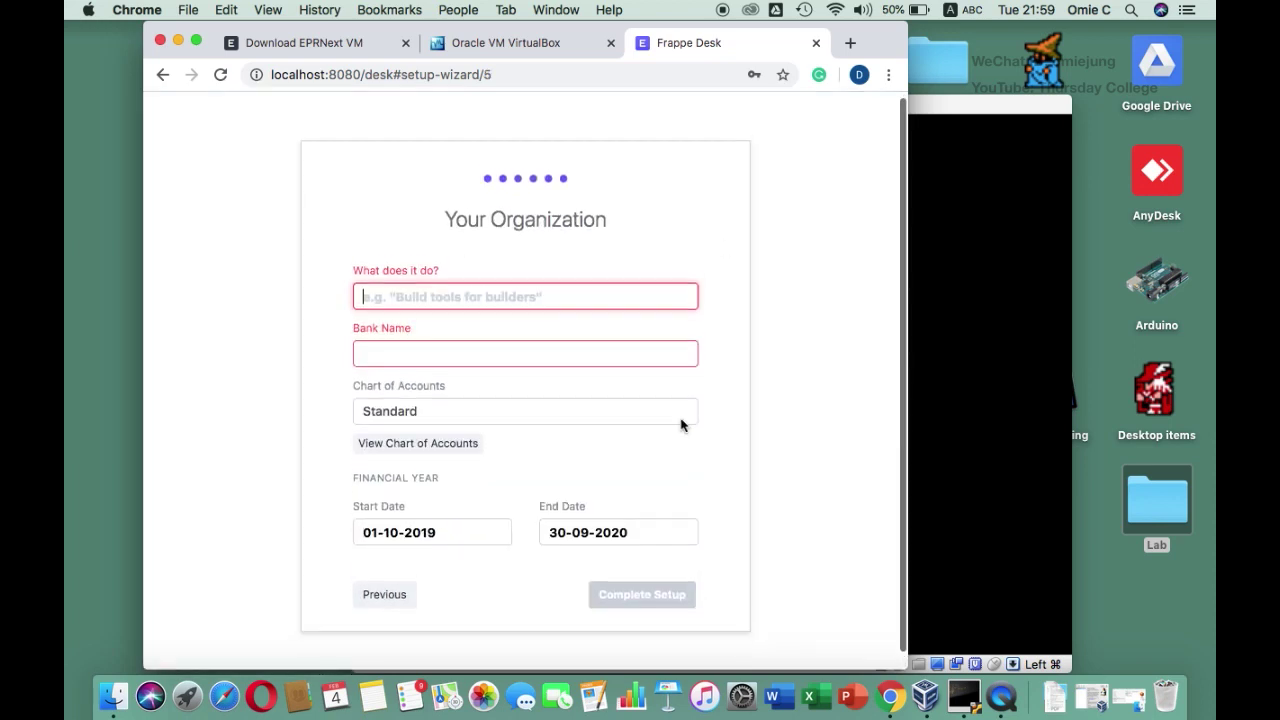
{"action": "left_click", "coordinate": [544, 303]}
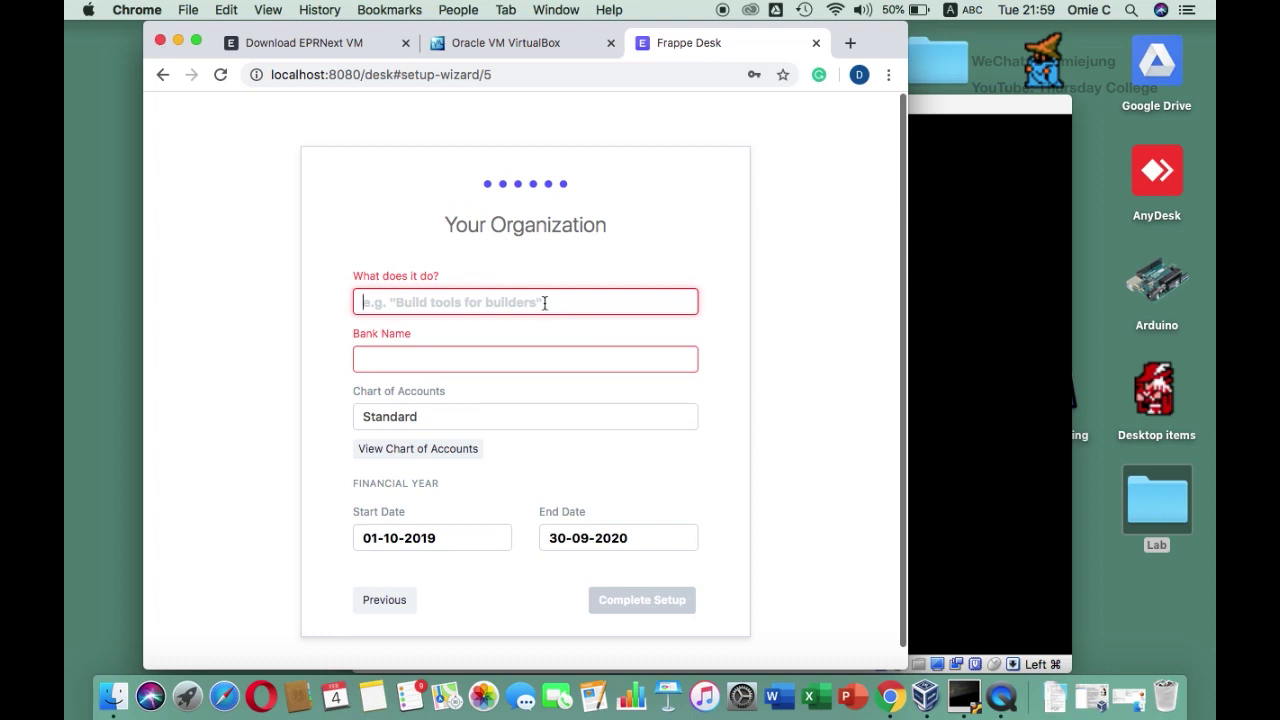
{"action": "type", "text": "Buy "}
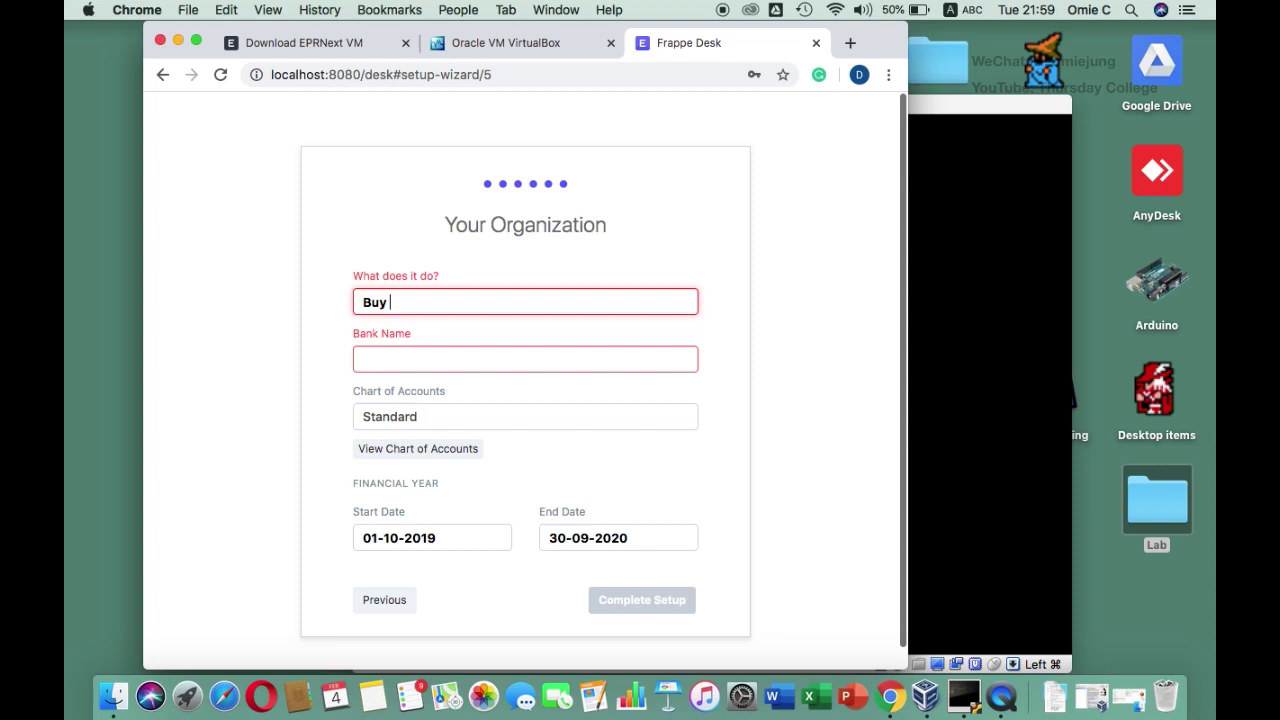
{"action": "type", "text": "and S"}
{"action": "type", "text": "ell To"}
{"action": "type", "text": "ys"}
{"action": "left_click", "coordinate": [509, 359]}
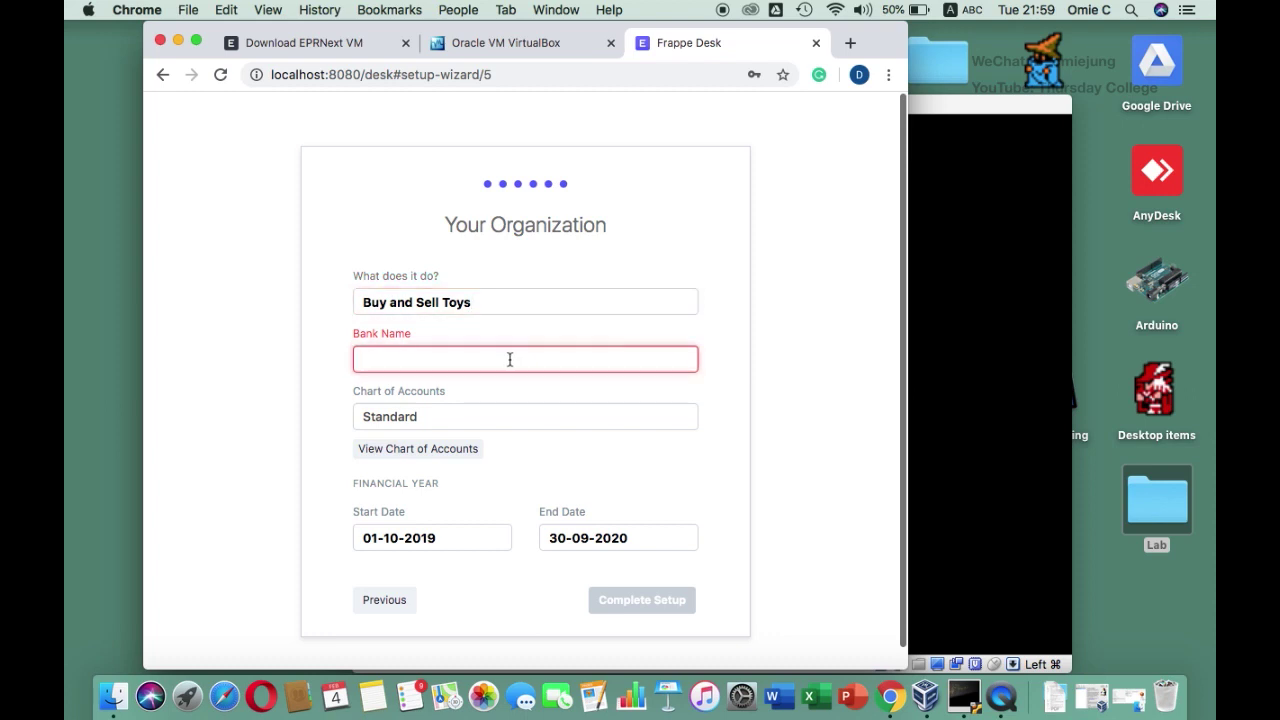
{"action": "type", "text": "BAY"}
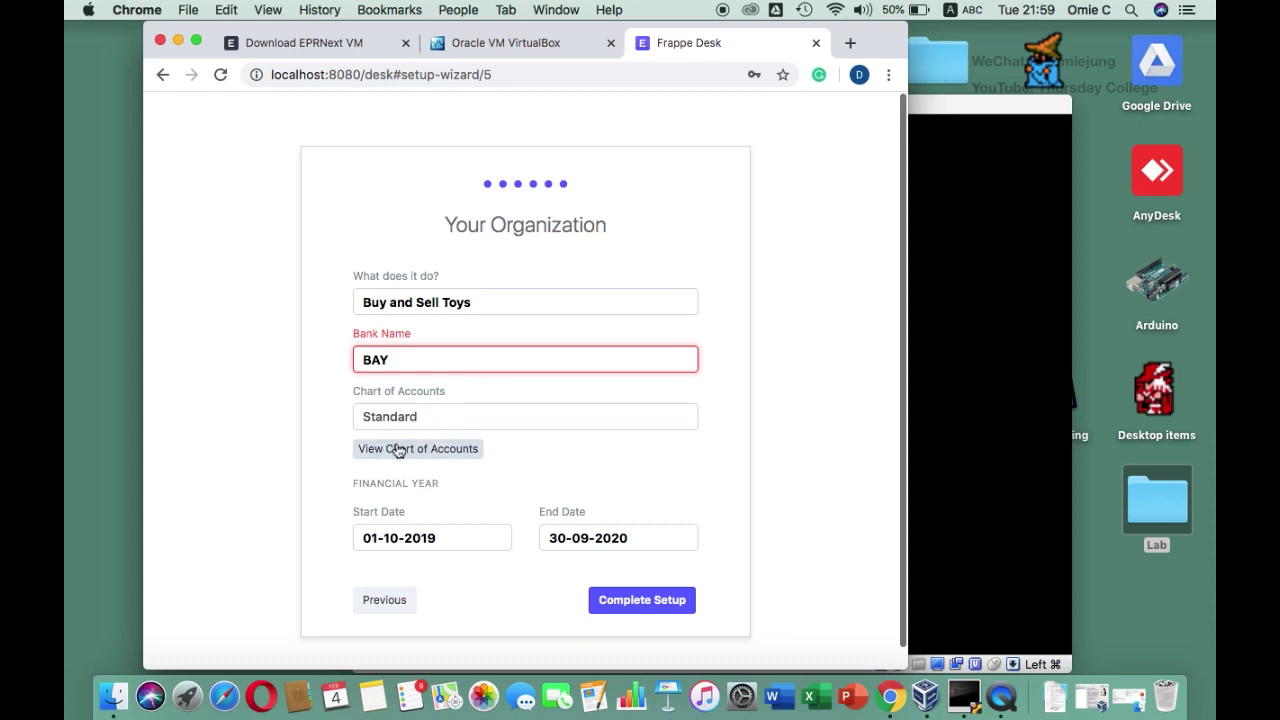
Set the financial year start date to 1 June 2019
{"action": "left_click", "coordinate": [421, 538]}
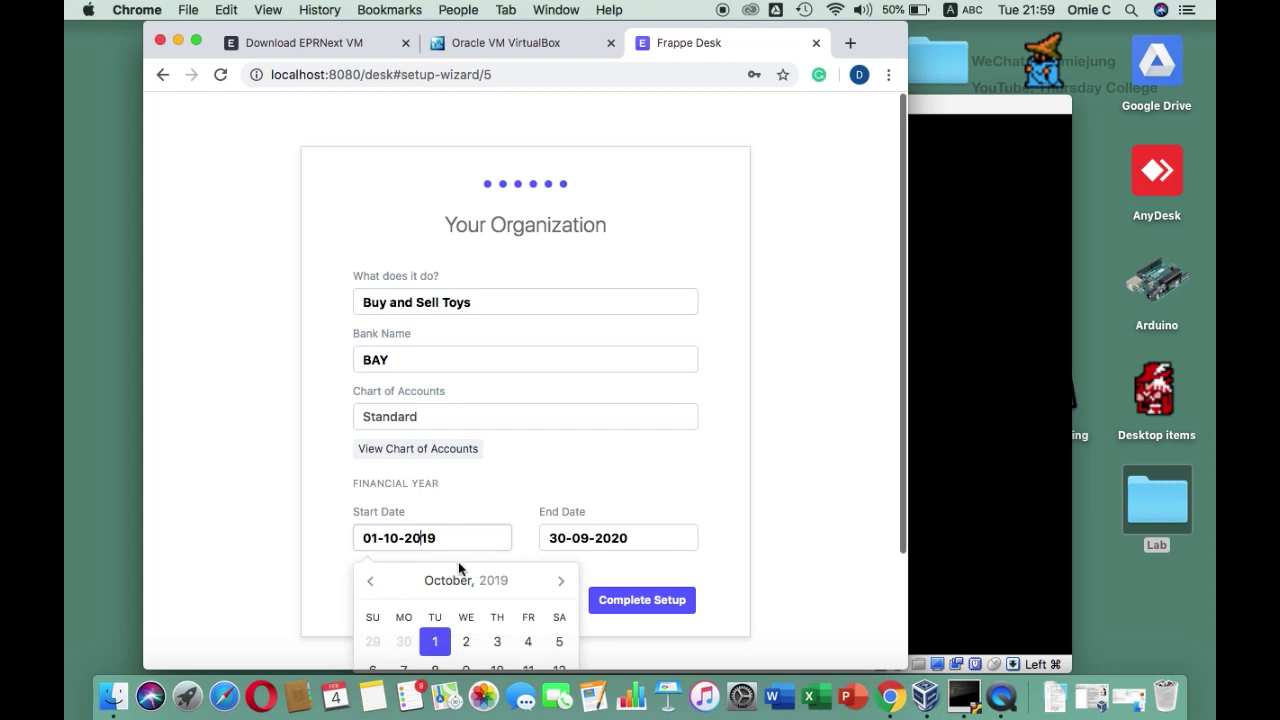
{"action": "left_click", "coordinate": [371, 585]}
{"action": "left_click", "coordinate": [371, 585]}
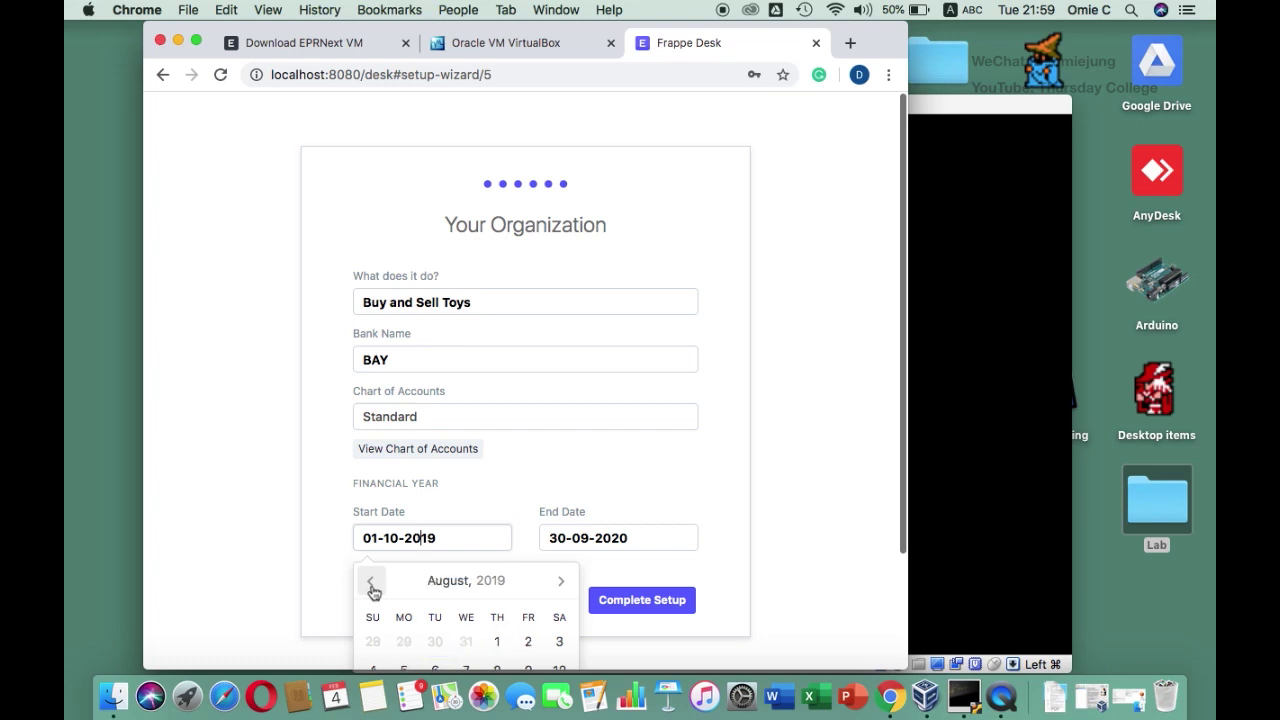
{"action": "left_click", "coordinate": [371, 585]}
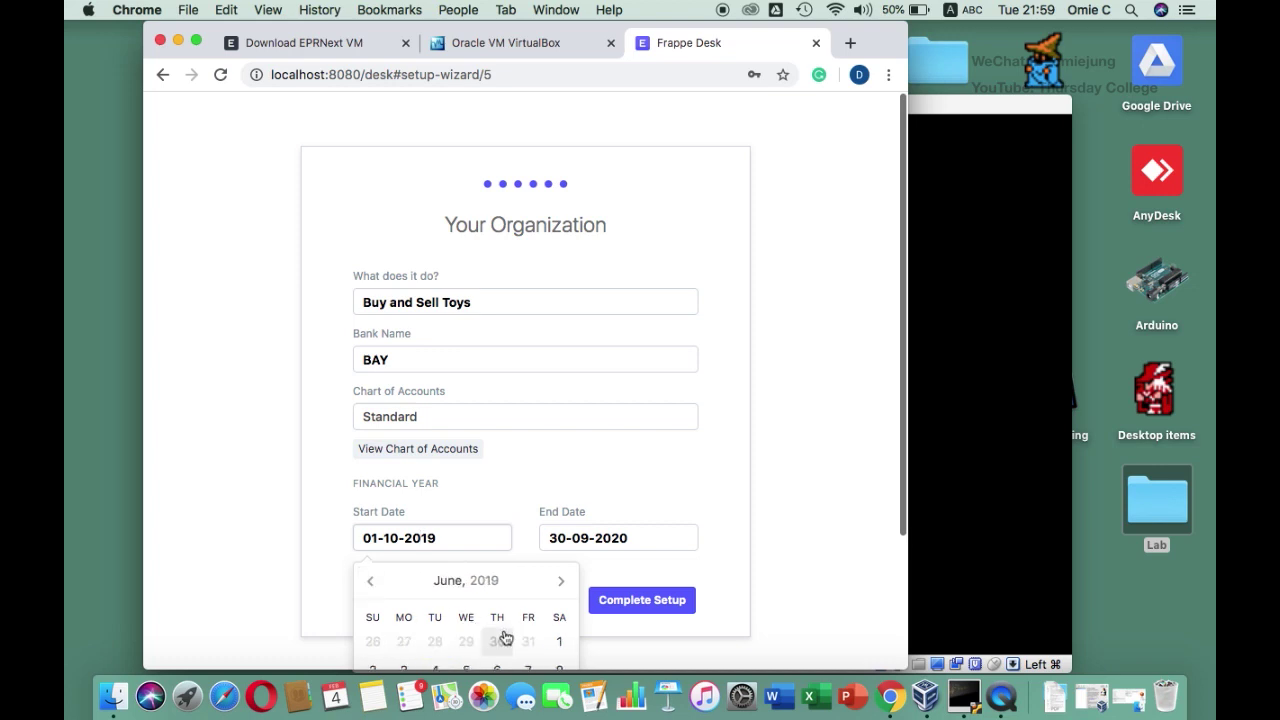
{"action": "left_click", "coordinate": [561, 643]}
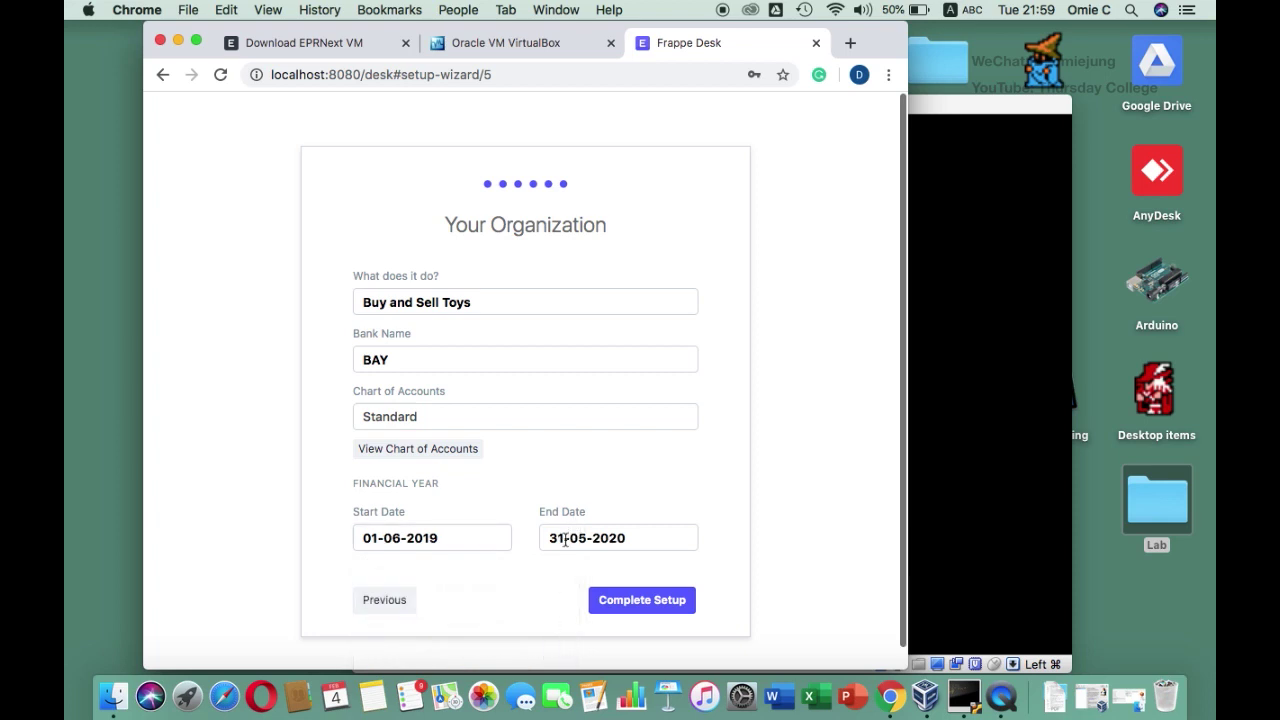
{"action": "scroll", "coordinate": [677, 483], "scroll_direction": "down", "scroll_amount": 2}
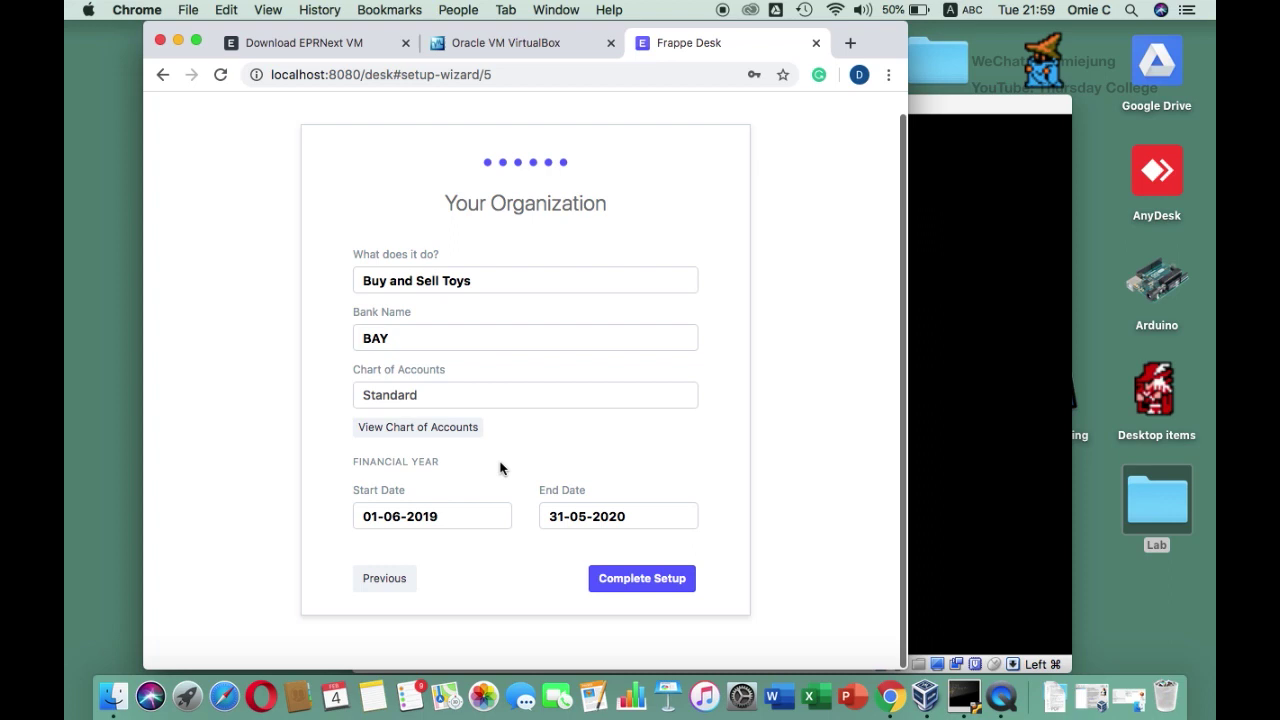
Submit the wizard with Complete Setup and let ERPNext start setting up
{"action": "left_click", "coordinate": [621, 581]}
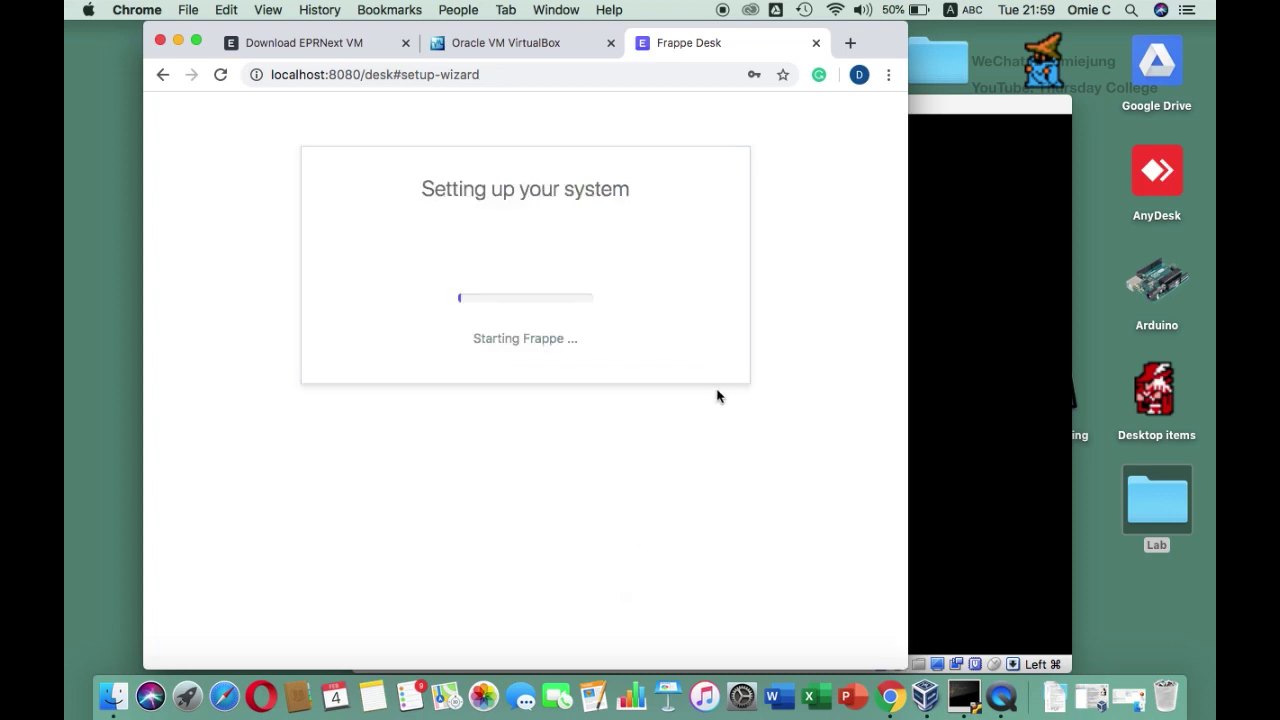